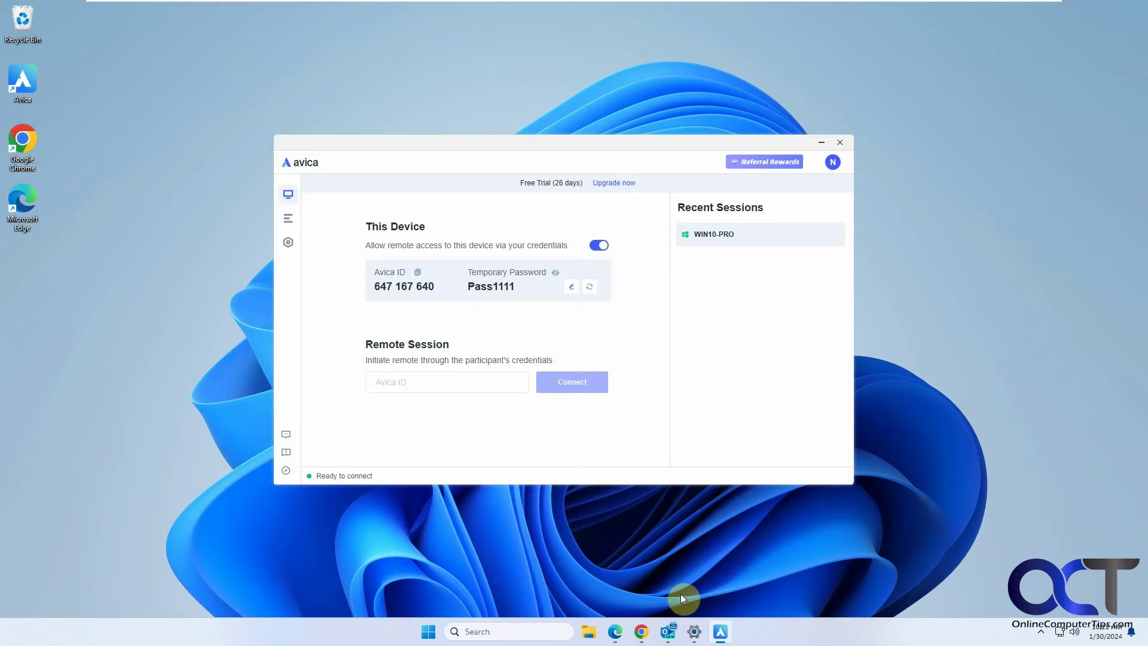
Step: Scroll through the Avica pricing page in the browser, then return to Avica
click(641, 632)
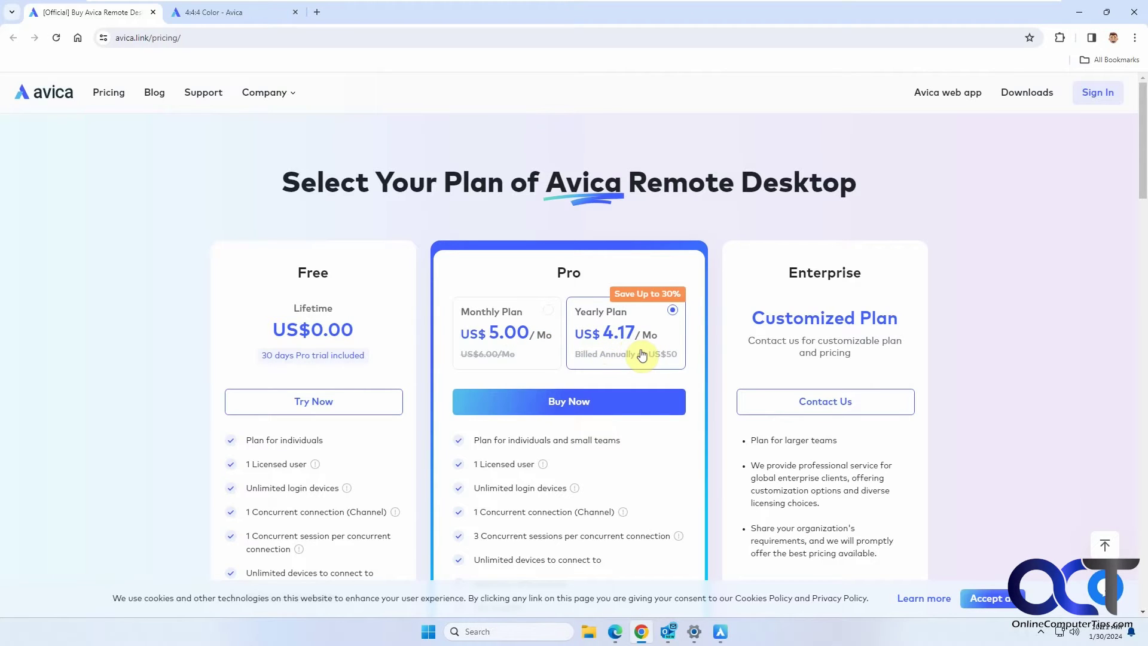
scroll(426, 372, down, 2)
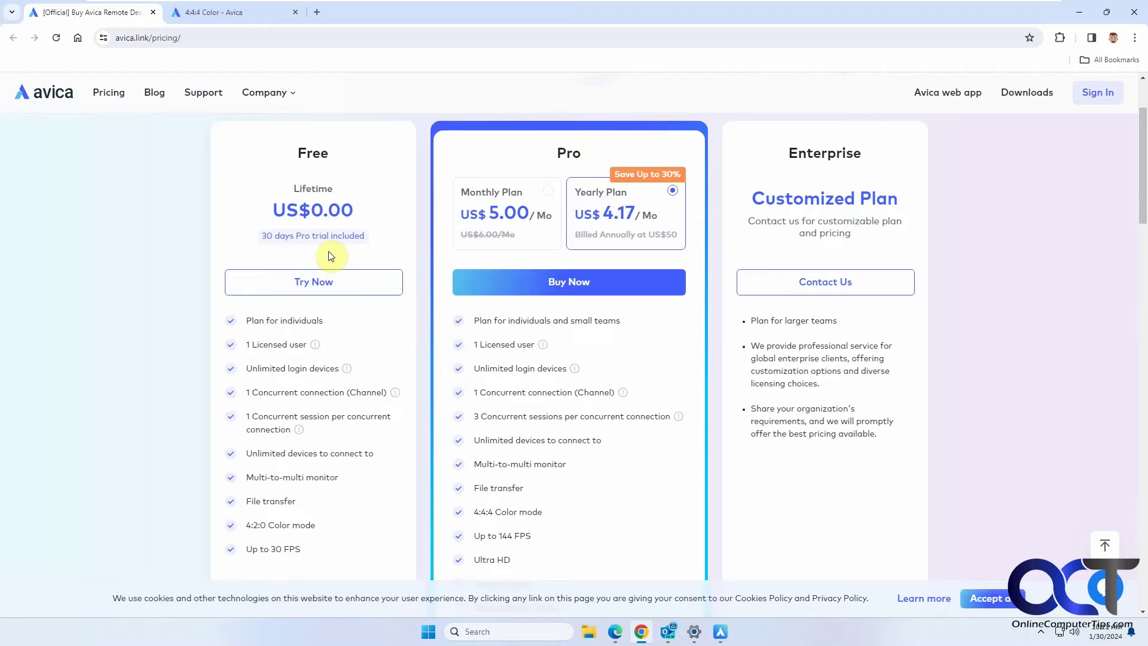
scroll(350, 257, down, 1)
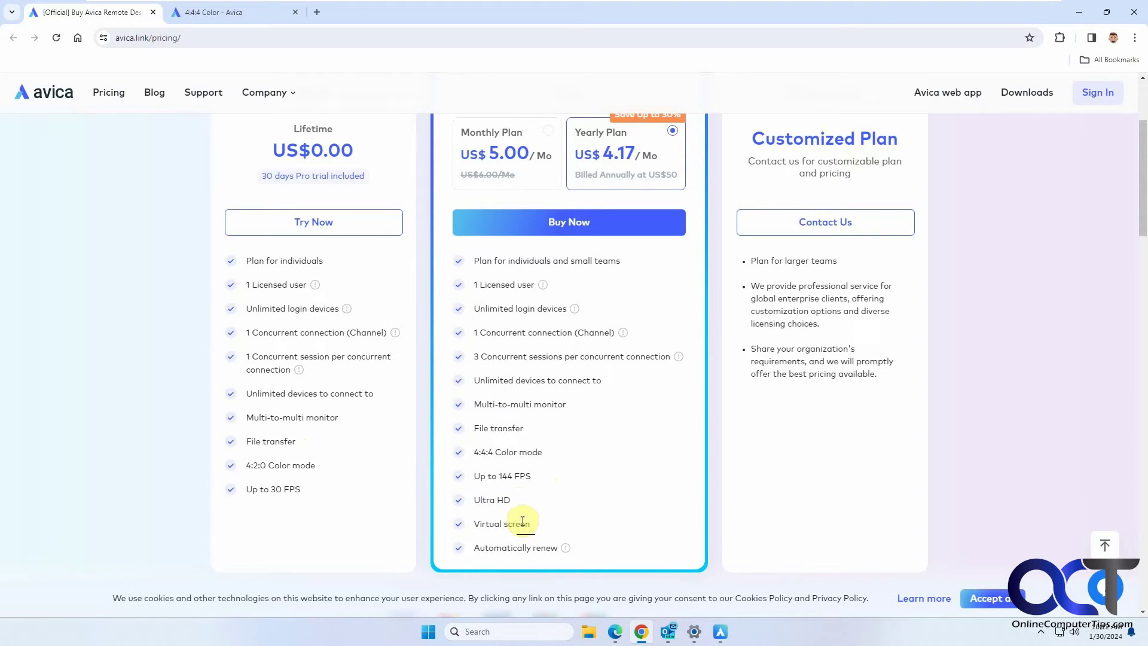
click(1077, 11)
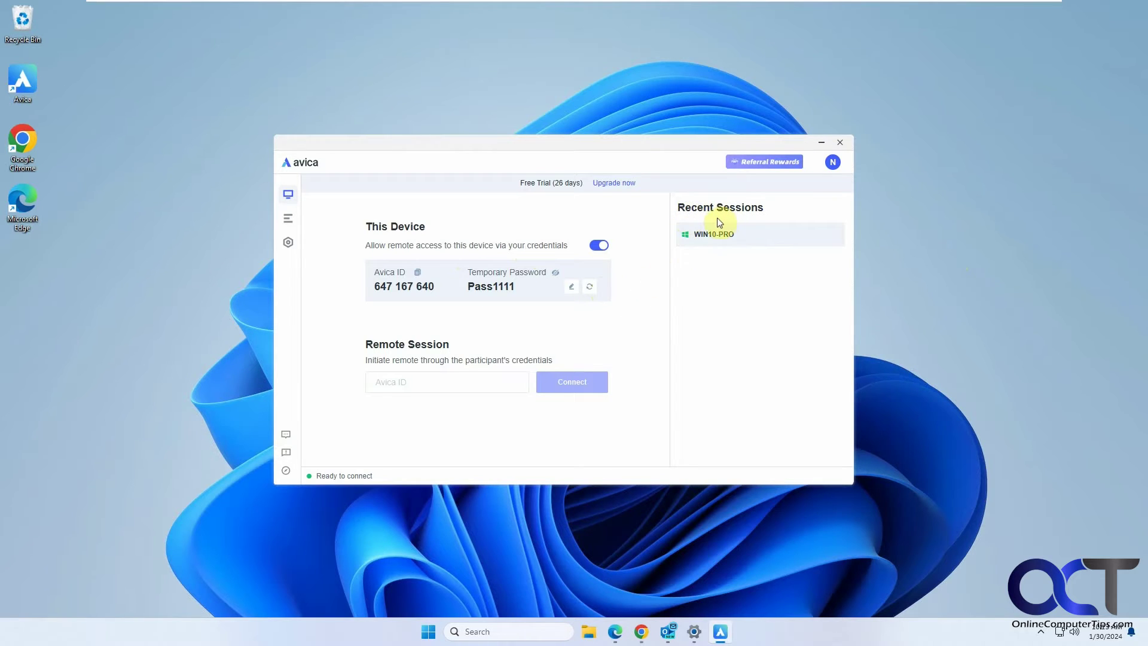
Step: Check the WIN10-PRO and WIN11-PRO action menus under device groups and Recent Sessions, then open Settings
click(833, 235)
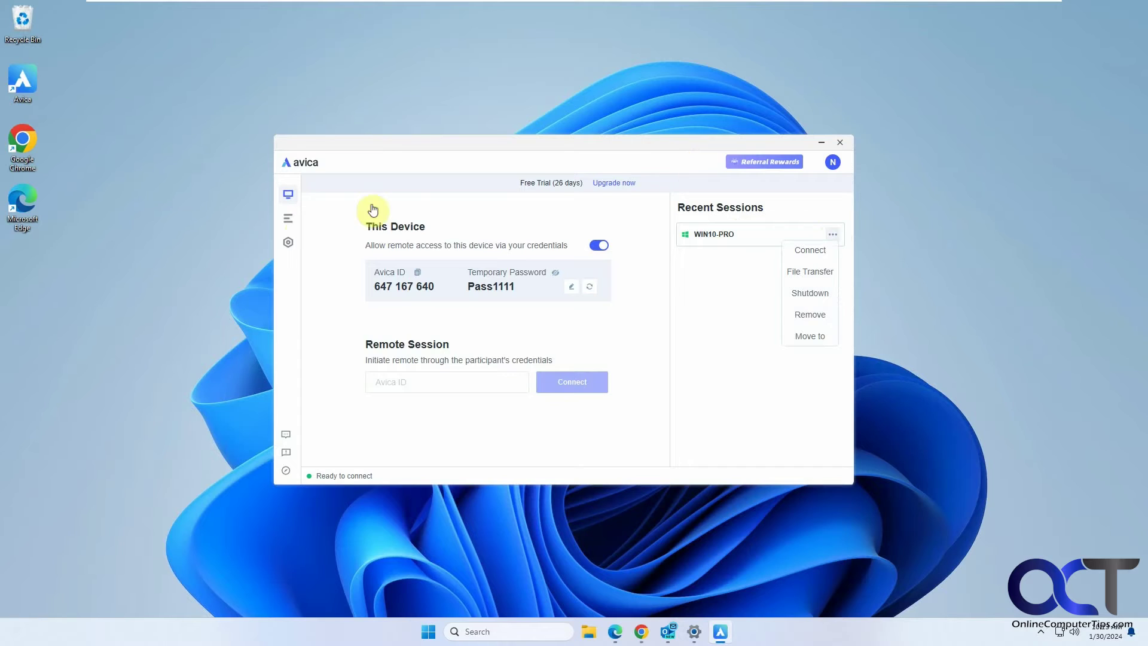
click(322, 219)
click(293, 222)
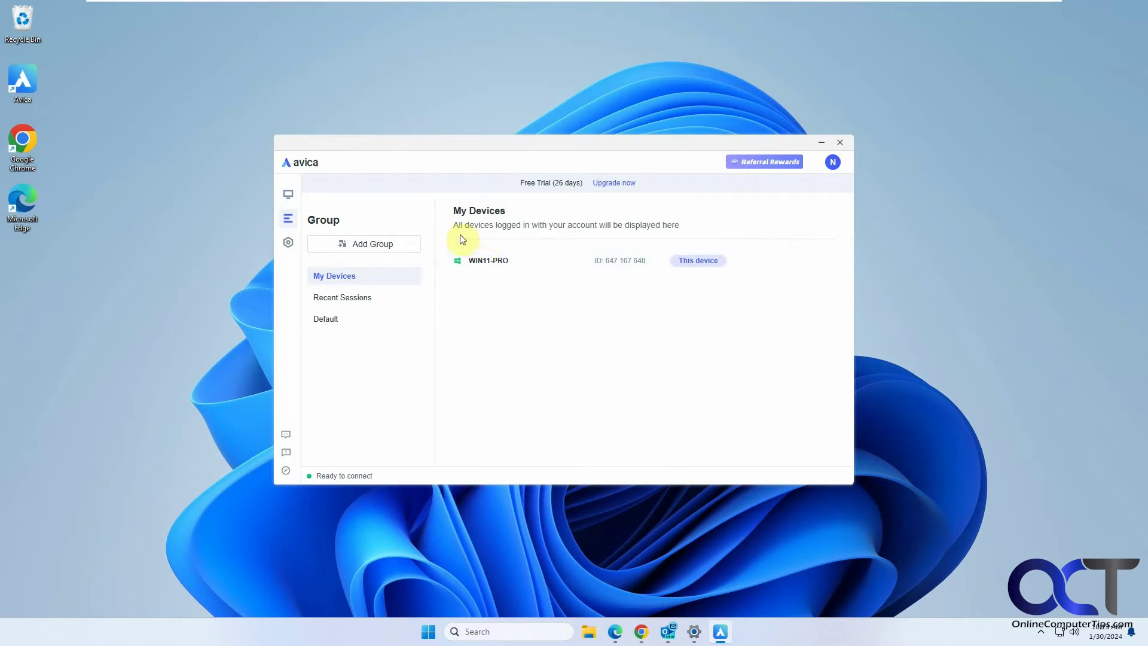
mouse_move(527, 261)
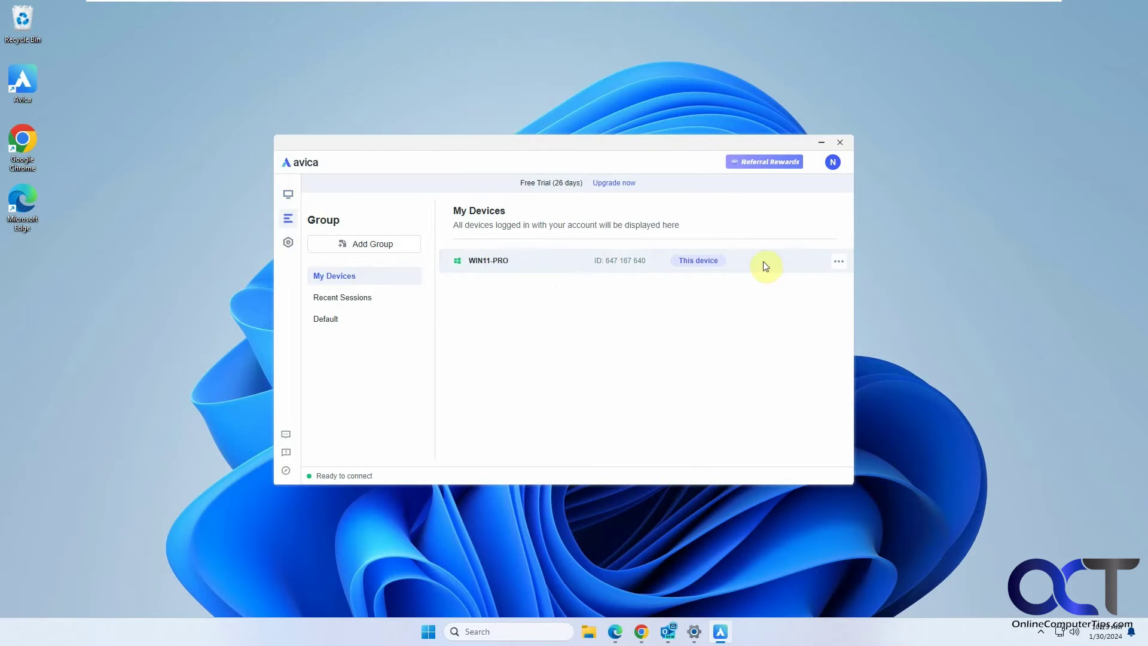
click(838, 263)
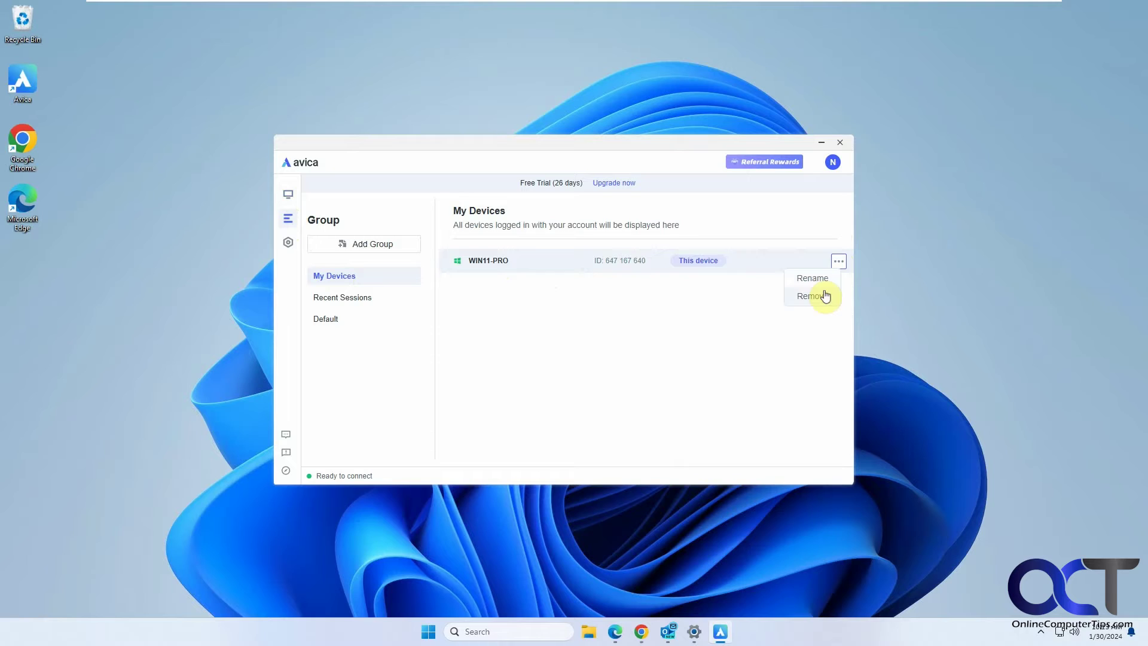
click(370, 303)
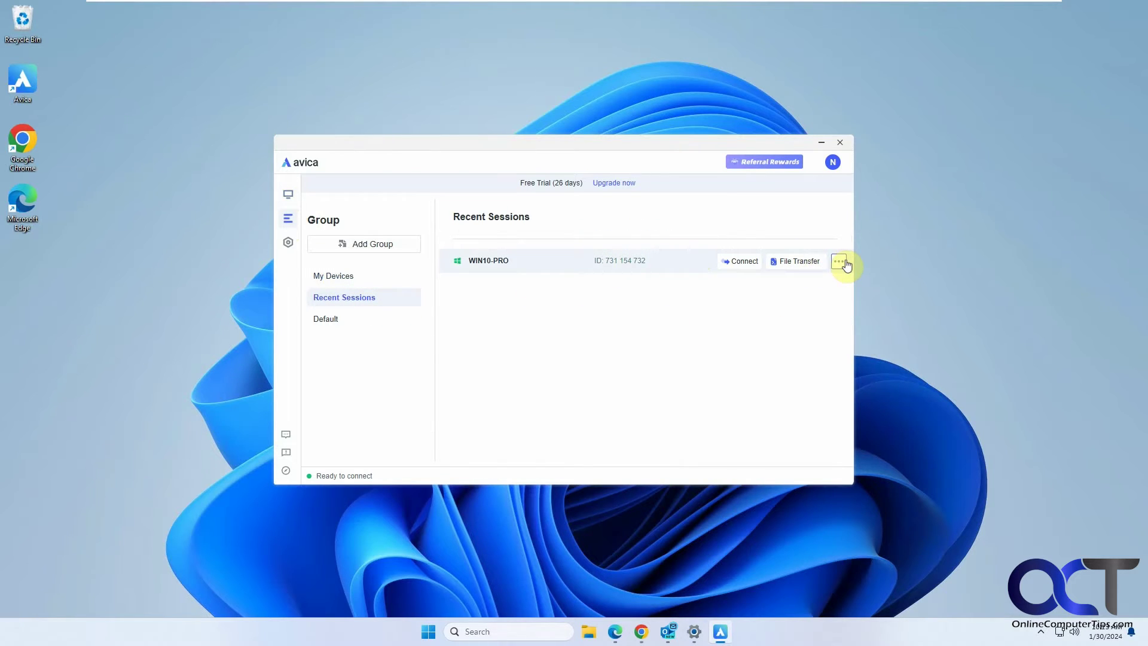
click(843, 262)
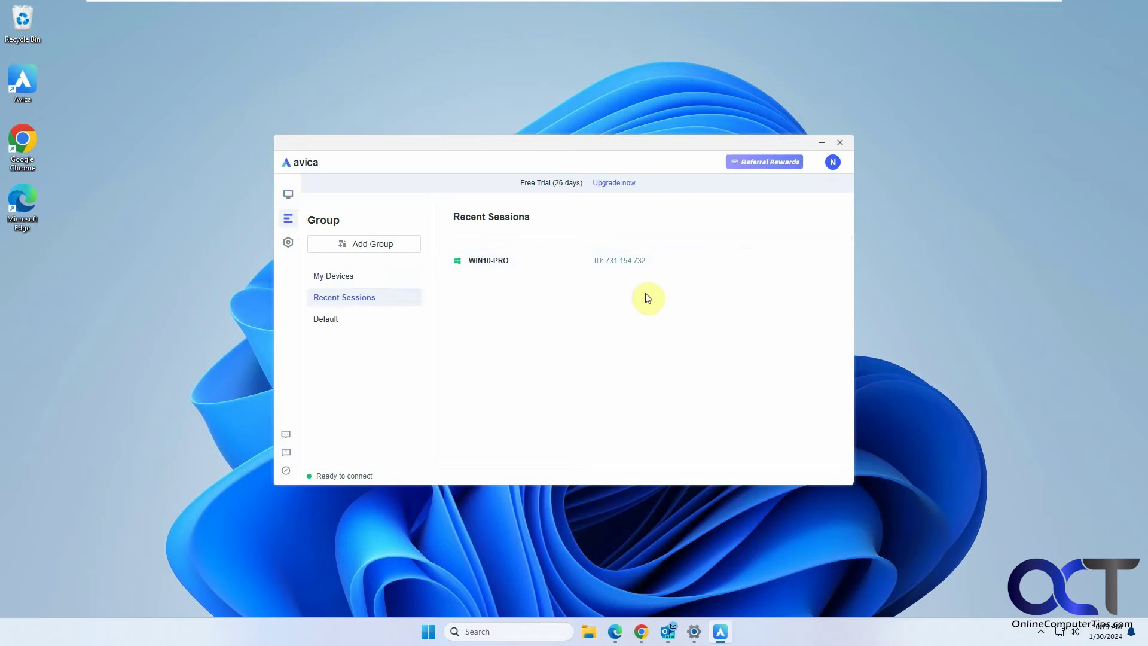
click(288, 242)
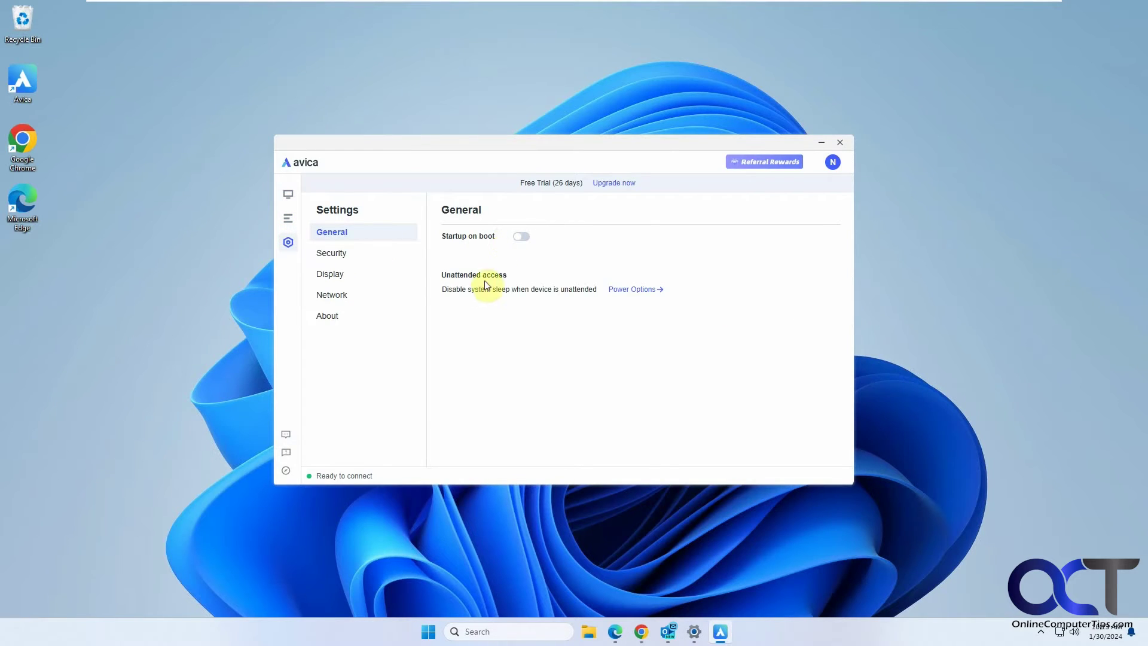
Step: In Security settings, keep temporary password updates on Manual
click(344, 255)
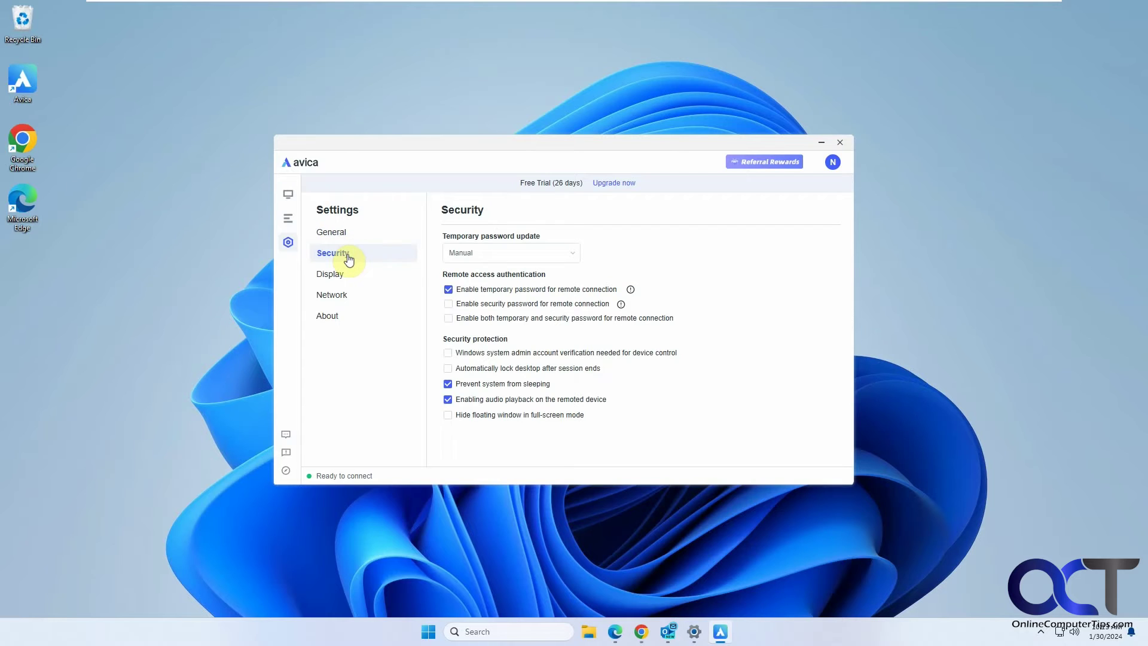
click(491, 259)
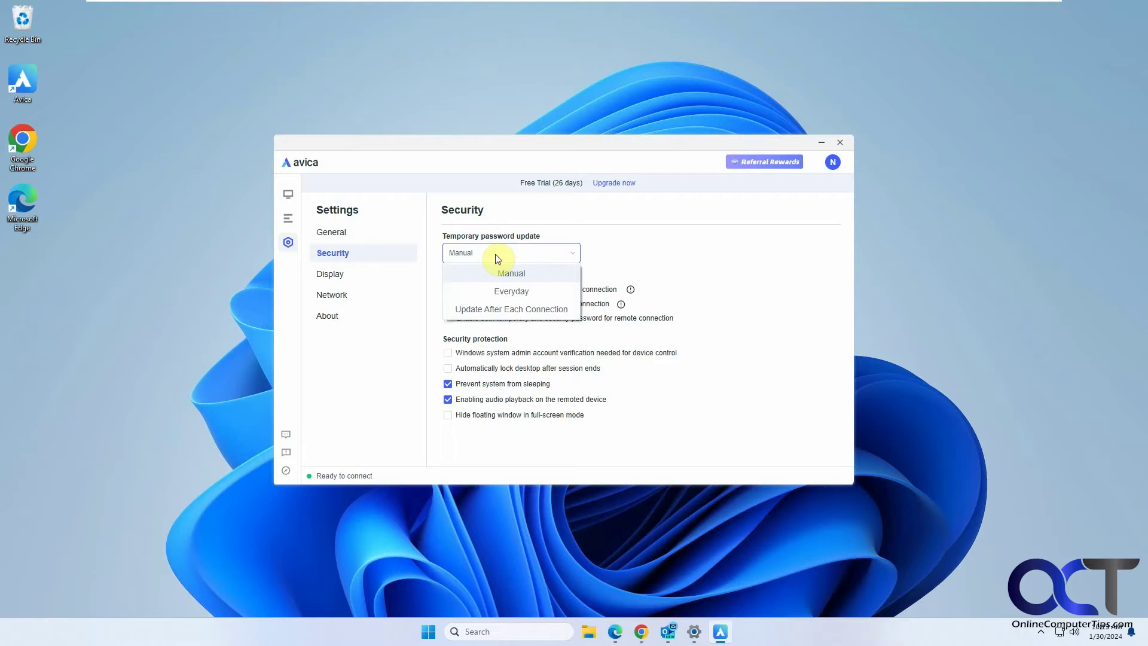
click(658, 249)
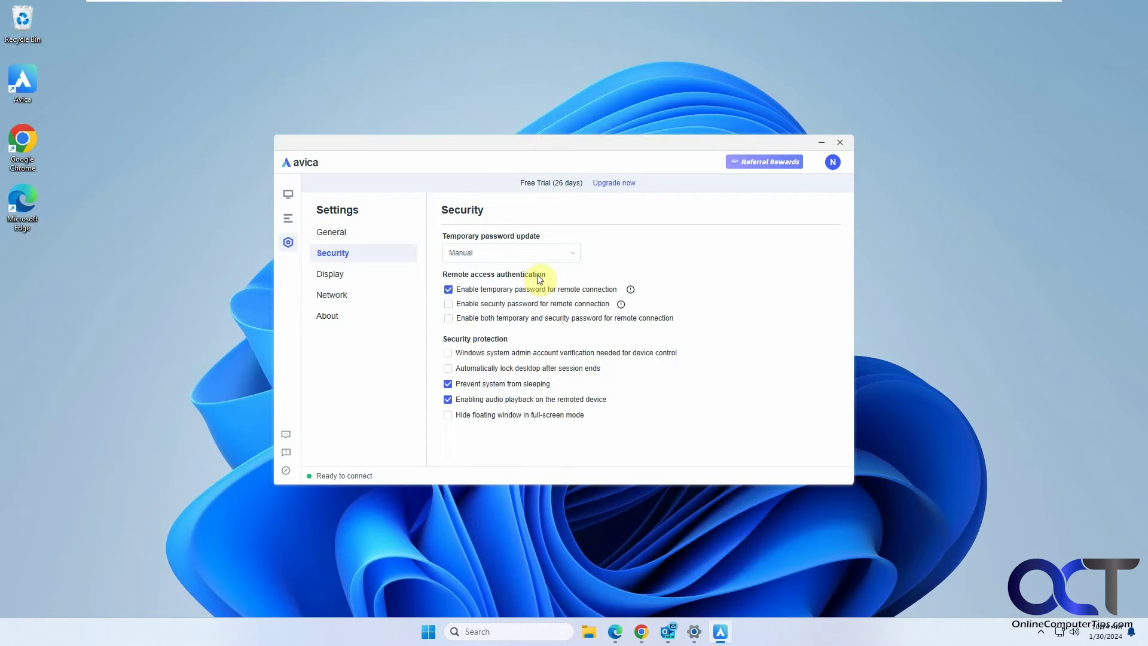
Step: Look over the Display and Network settings, leave the proxy type unchanged, and return home
mouse_move(630, 291)
click(344, 278)
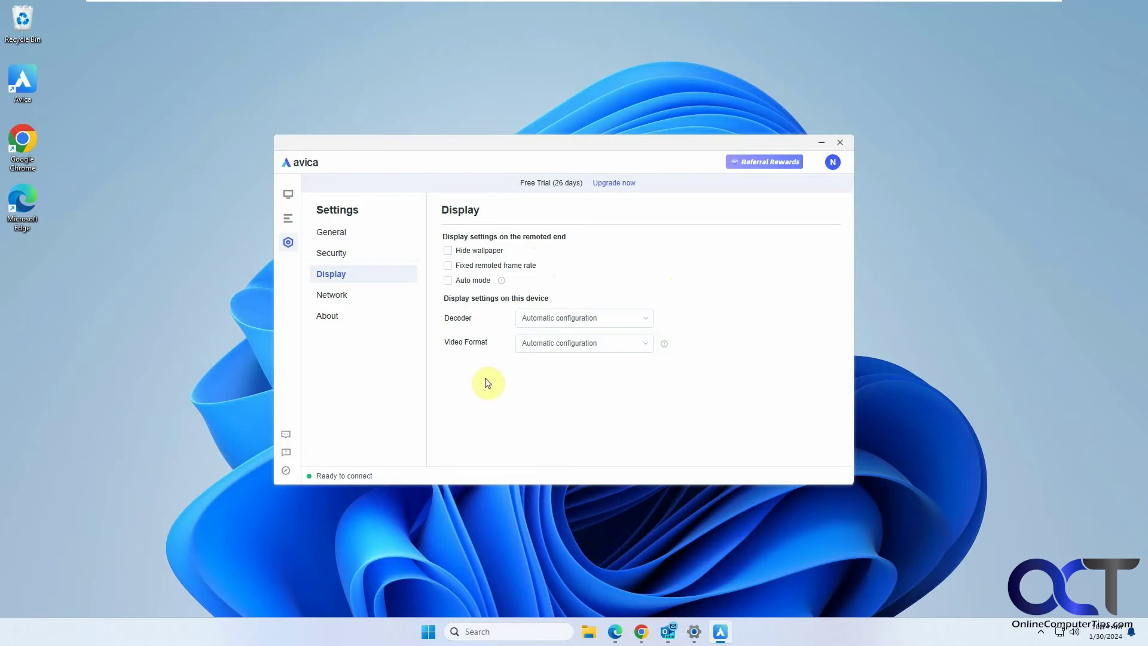
click(365, 302)
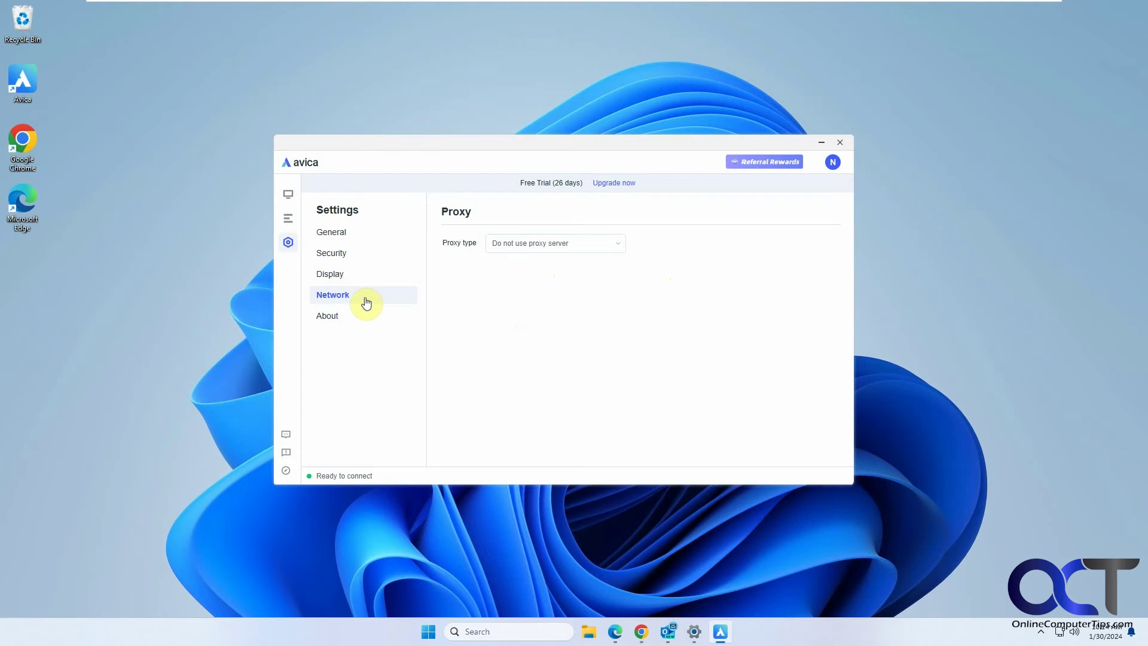
click(551, 247)
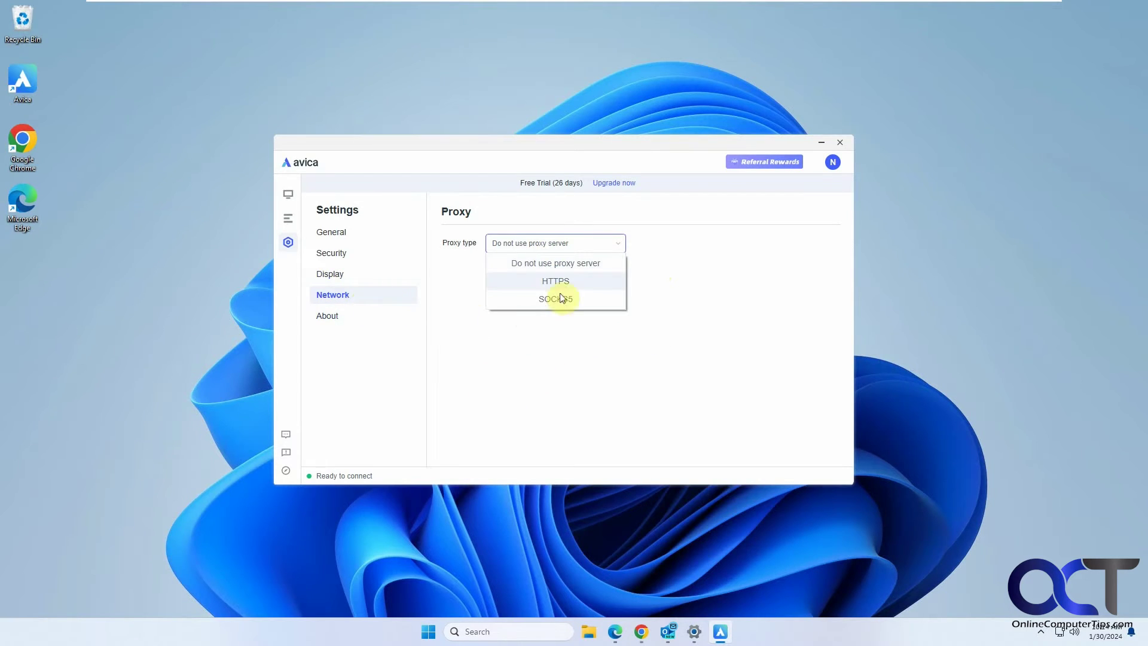
click(536, 339)
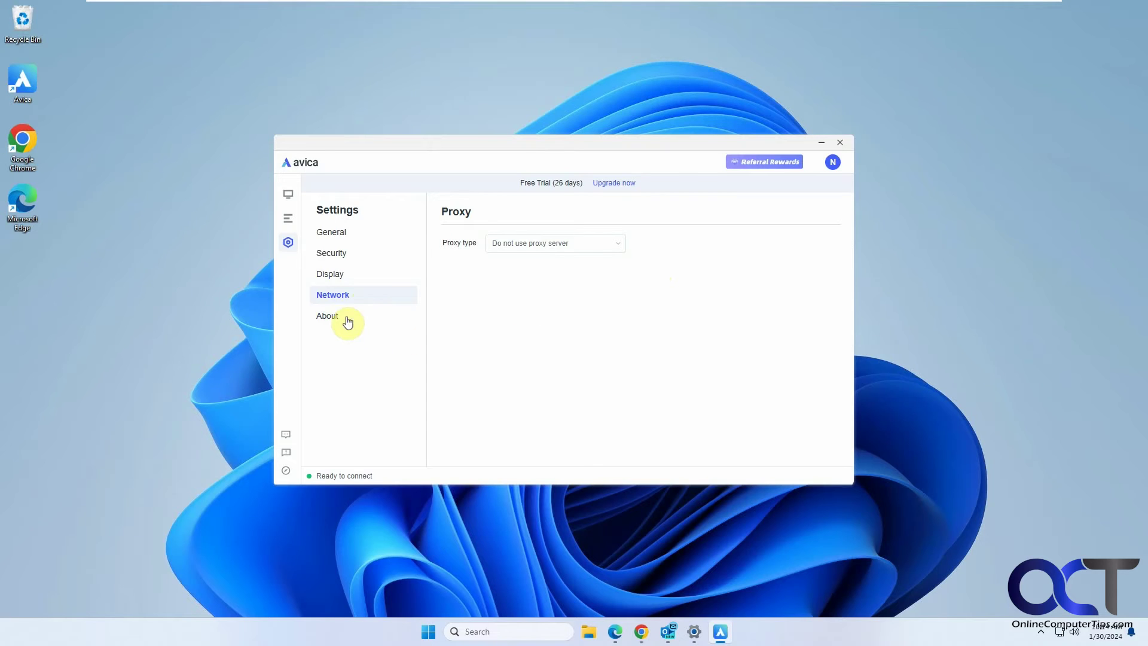
click(289, 197)
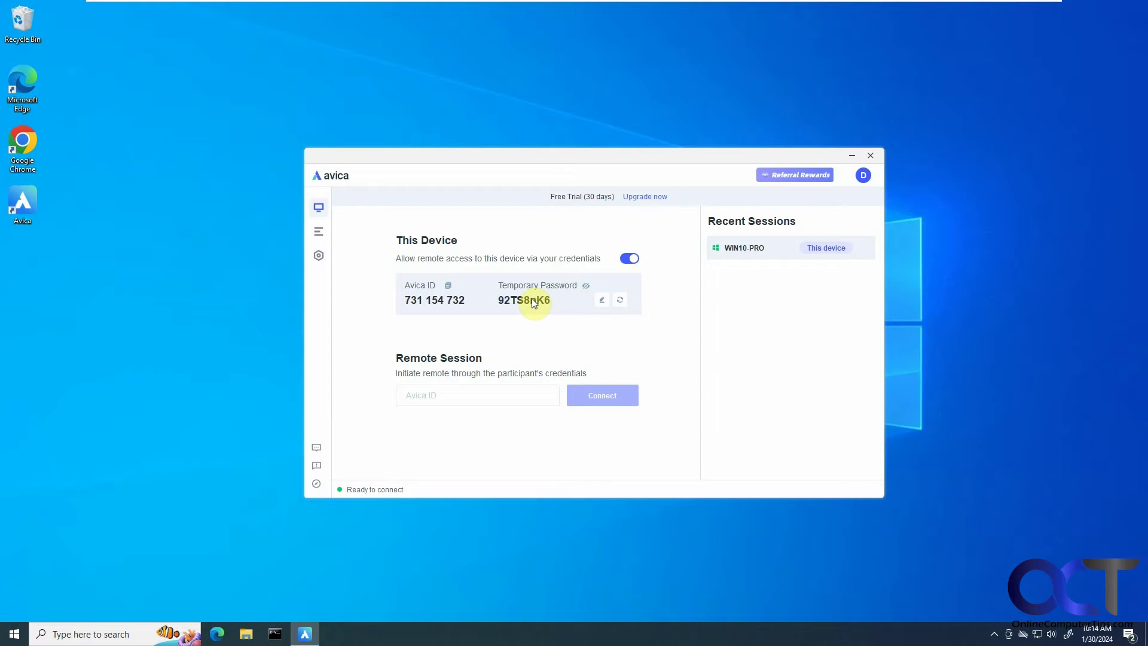
Step: Copy the WIN10-PRO computer's Avica ID with the copy icon beside it
click(449, 287)
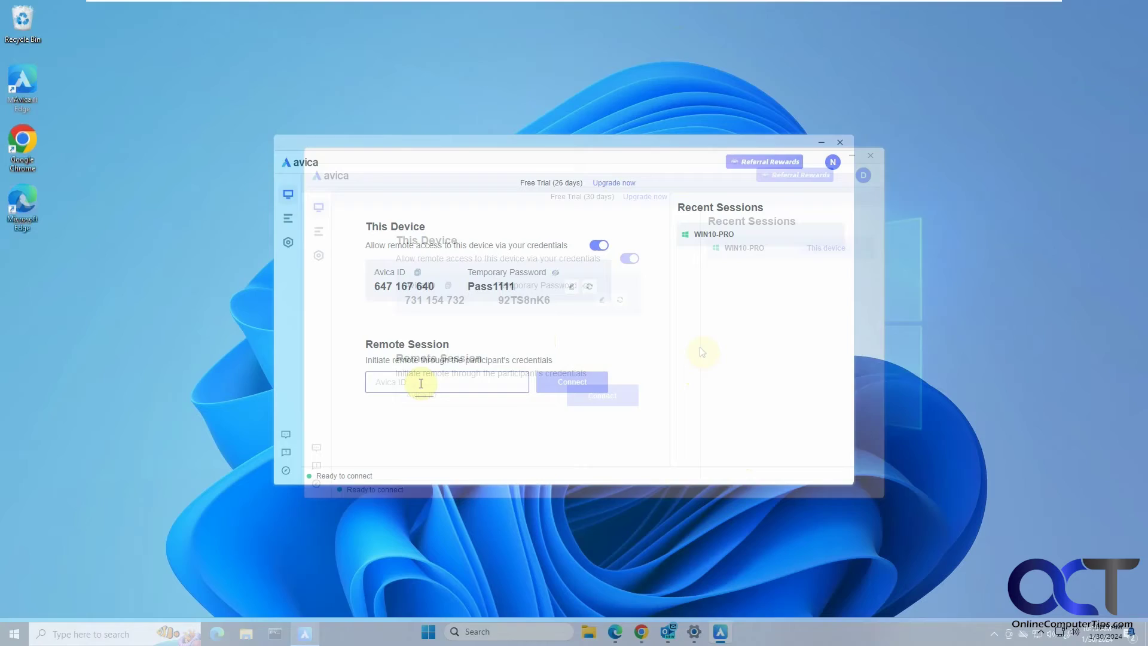
Step: Paste the copied ID to connect to WIN10-PRO, enlarge the session window, then end the connection
key(ctrl+v)
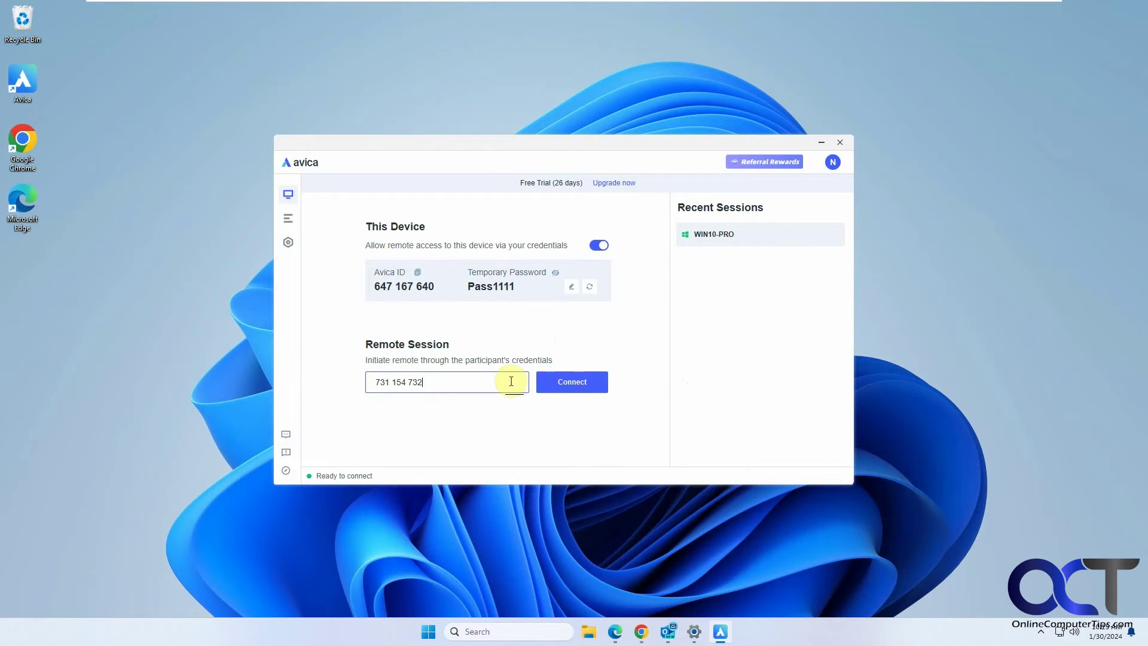
click(573, 385)
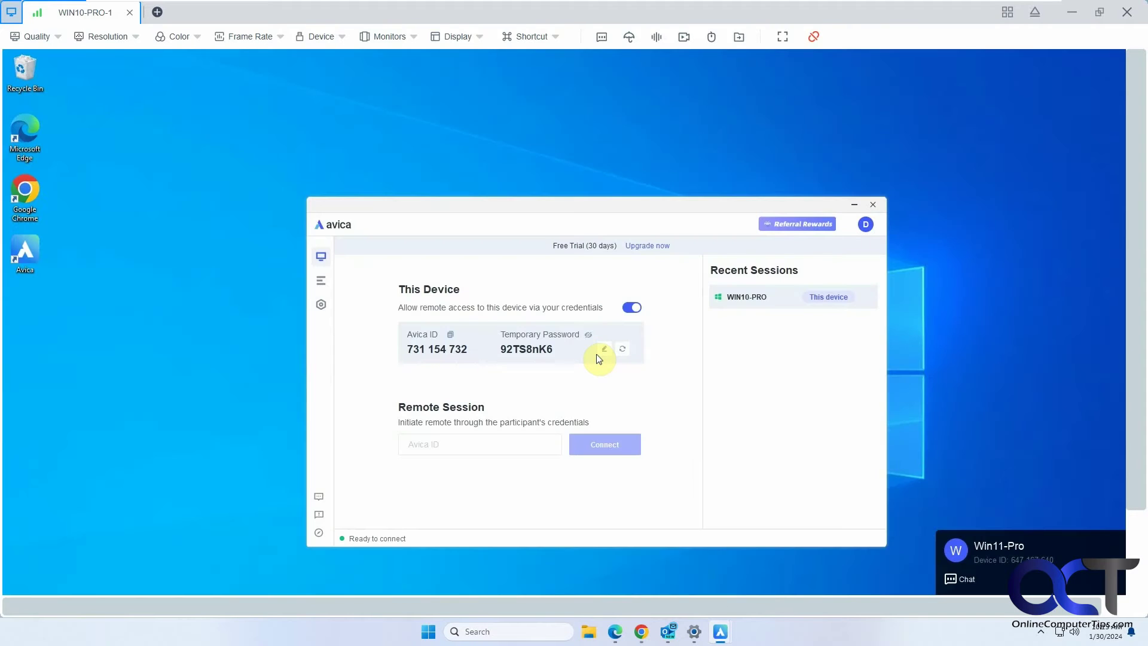
click(1100, 12)
drag(721, 99, 668, 72)
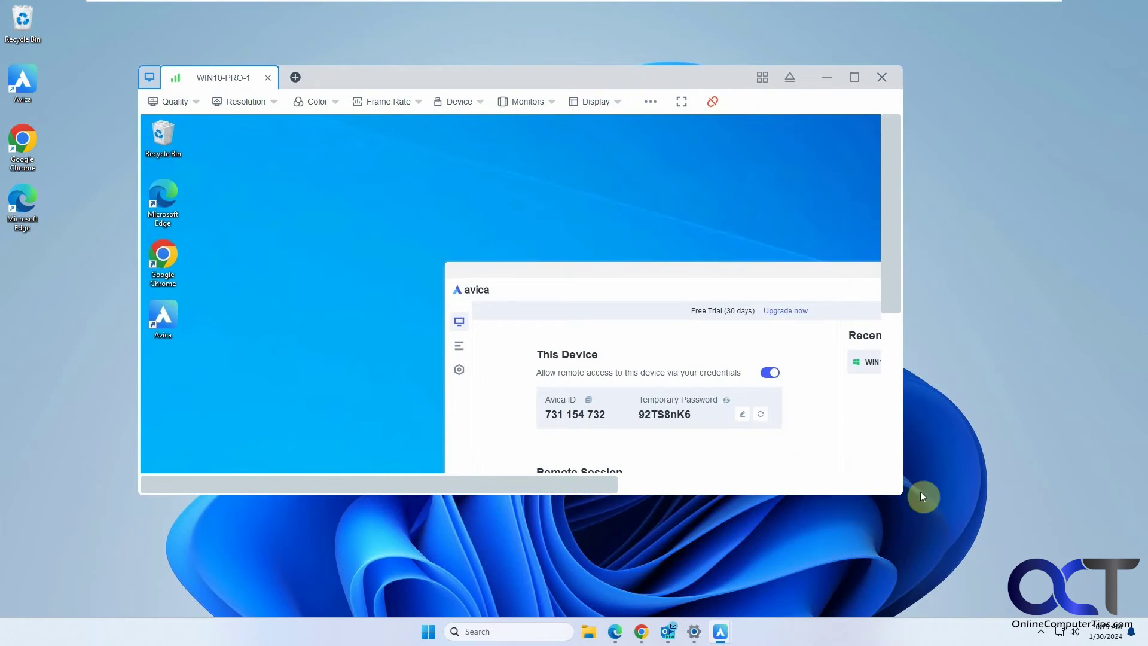
drag(905, 497, 1061, 592)
drag(788, 267, 668, 175)
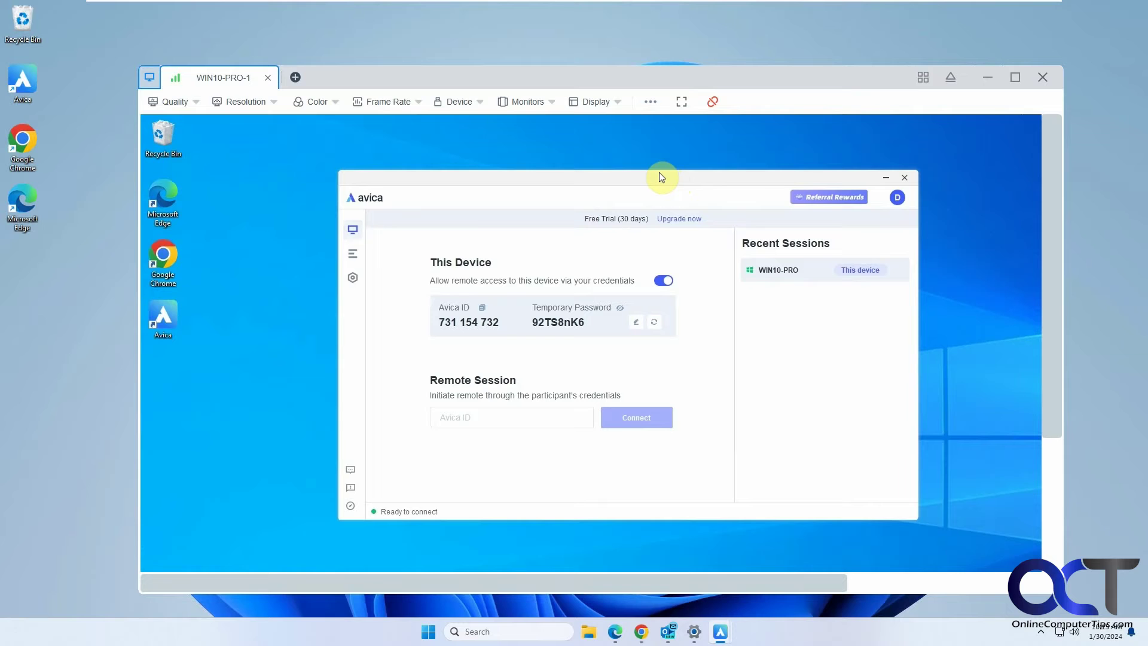
click(713, 103)
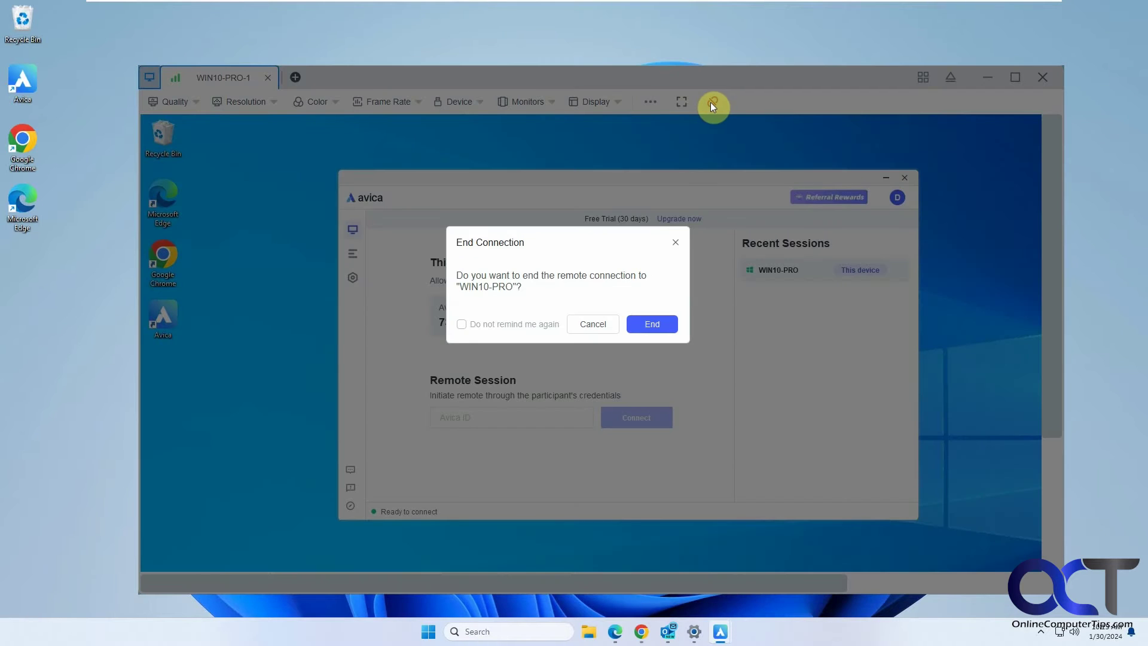
click(652, 324)
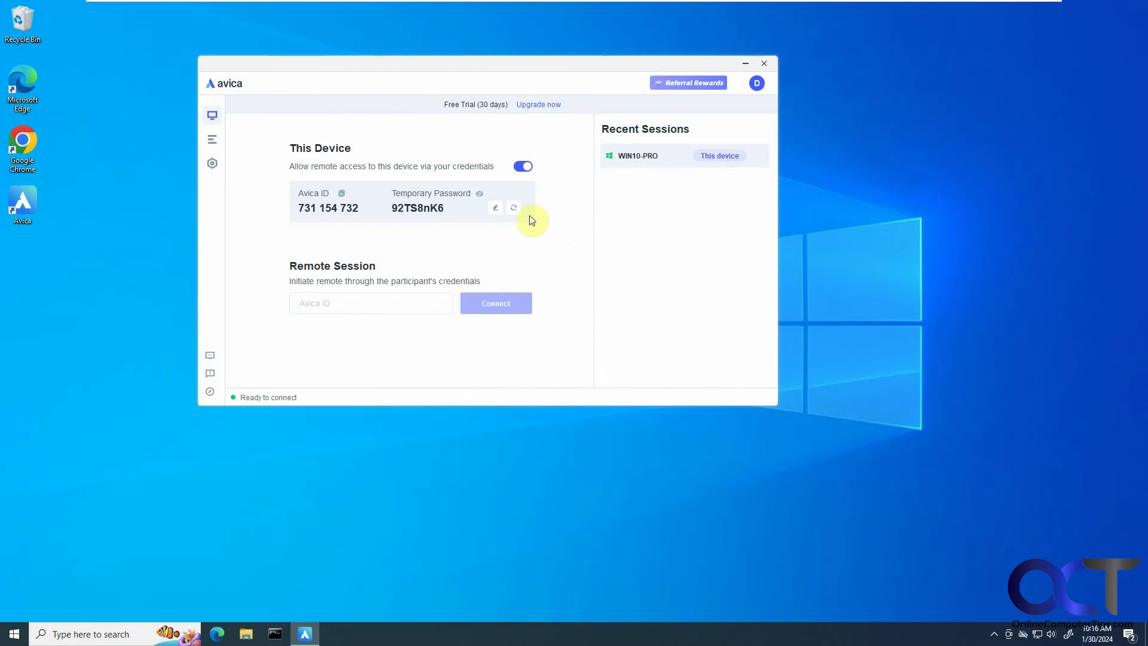
Step: Reconnect to WIN10-PRO through a password-free request accepted remotely, then toggle voice sync
click(515, 209)
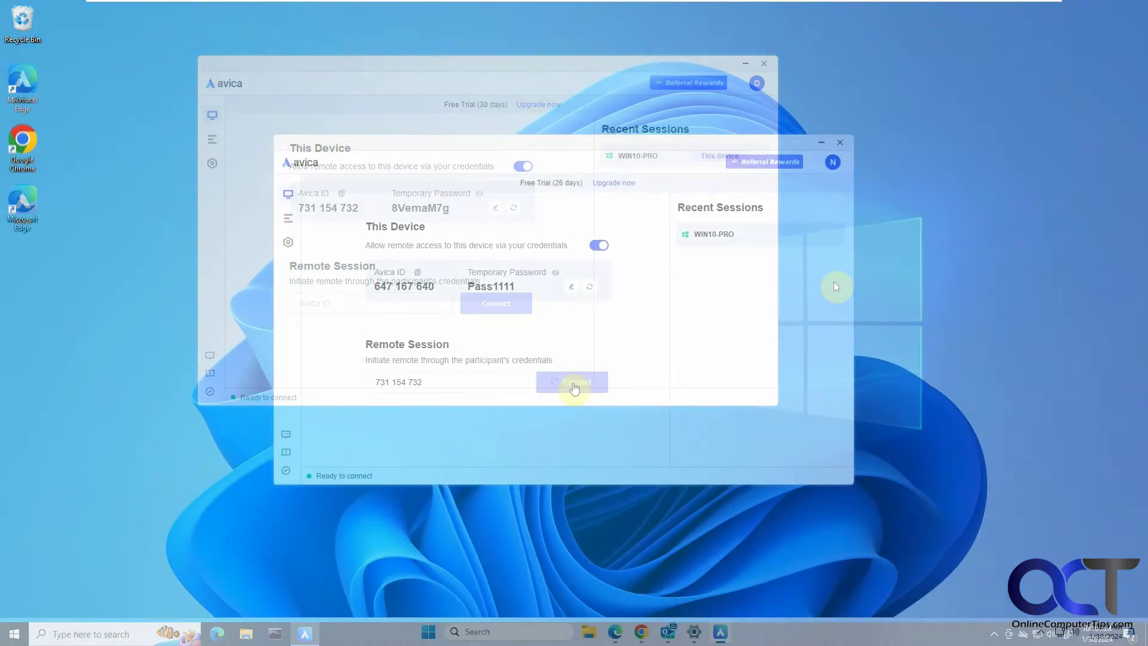
click(573, 382)
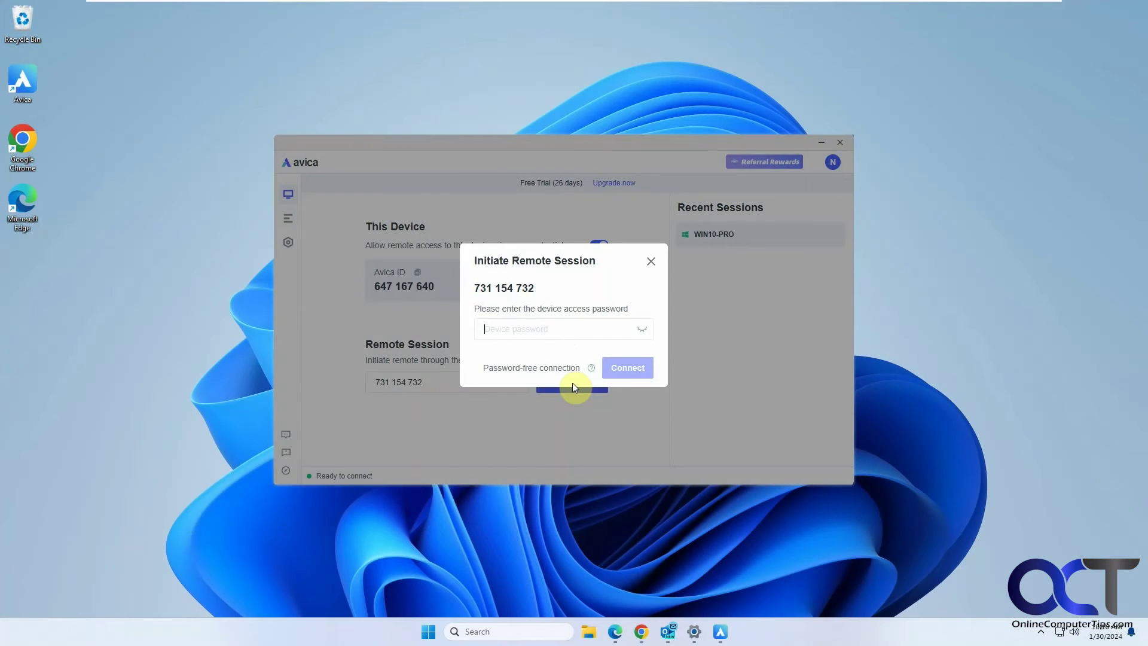
click(532, 328)
click(570, 375)
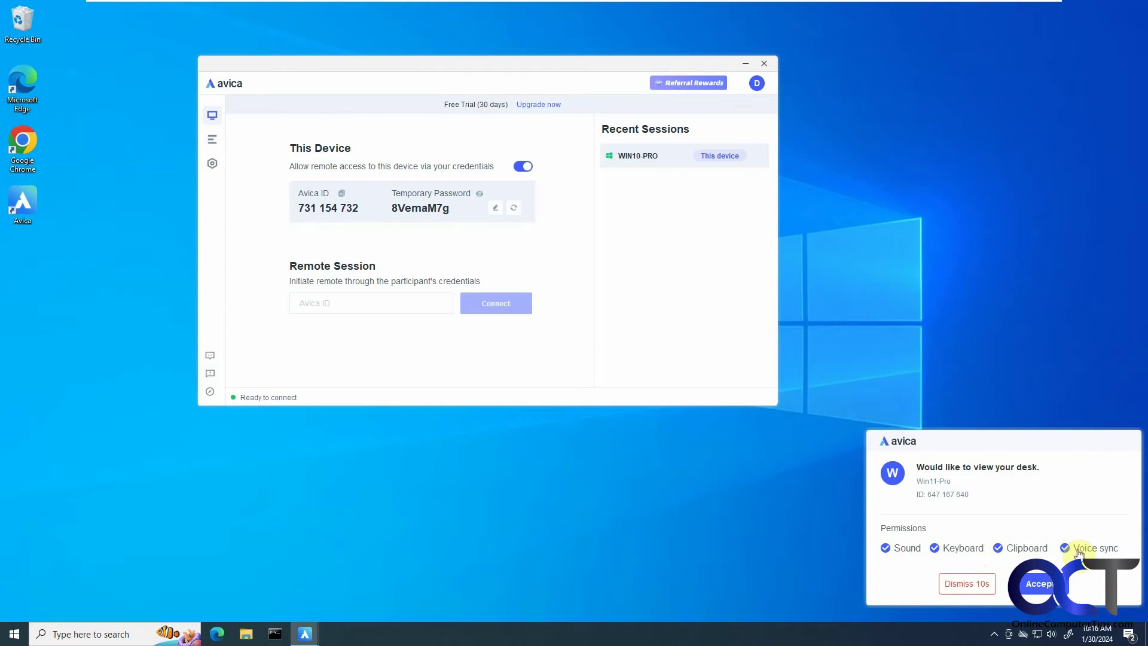
click(1039, 584)
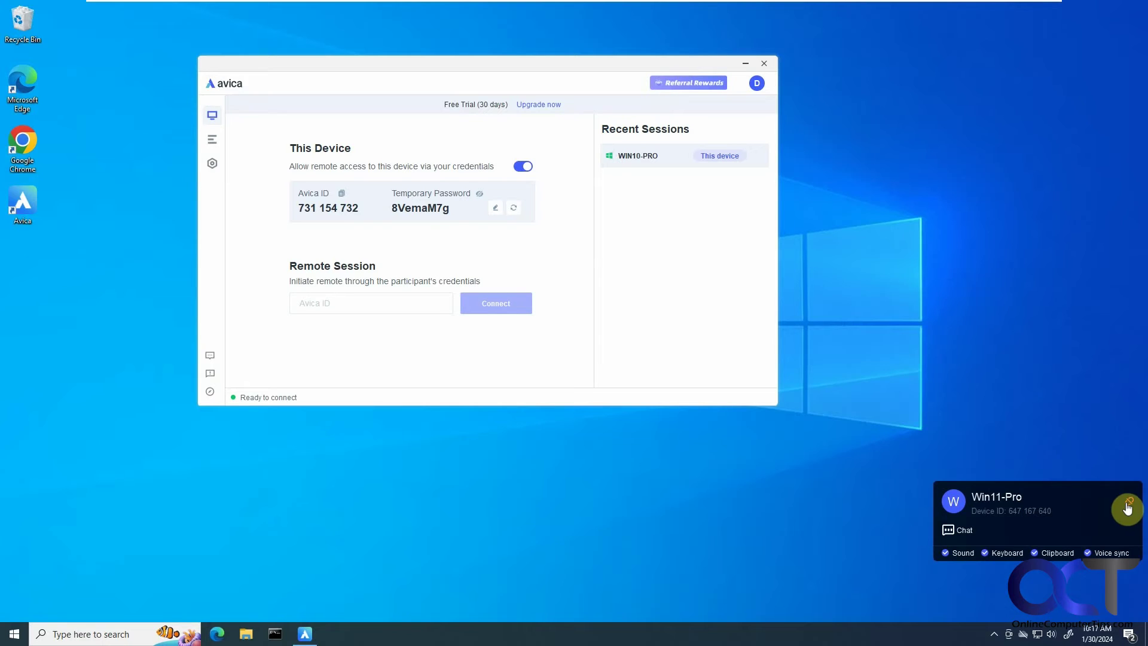
click(1087, 552)
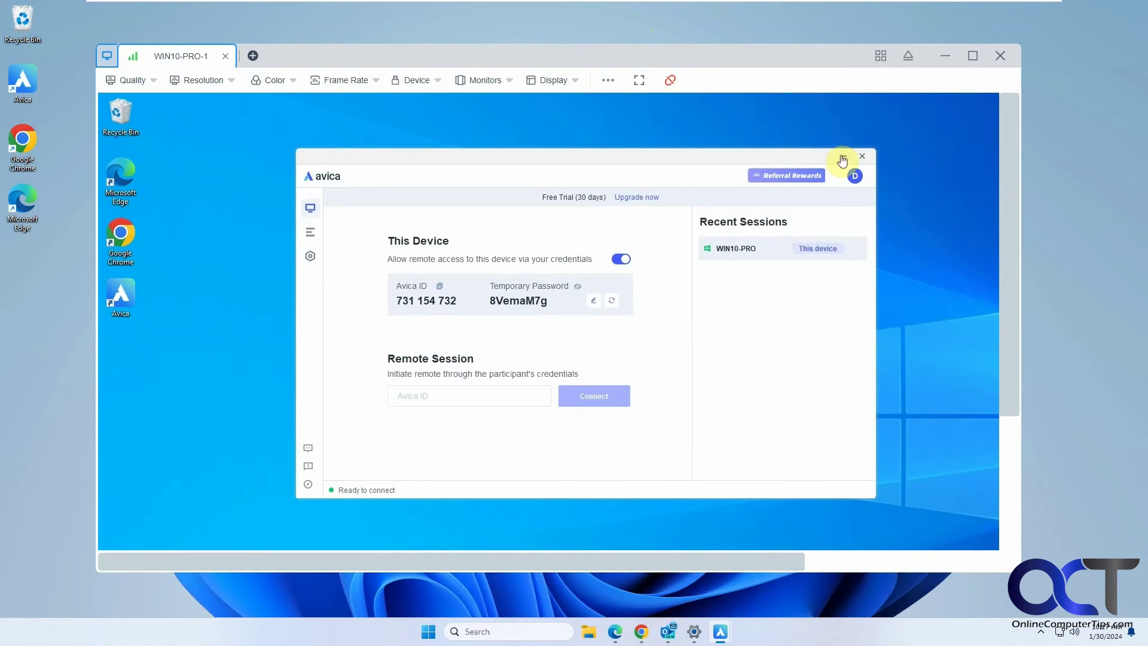
Step: Minimise the remote Avica window and maximise the session window
click(841, 157)
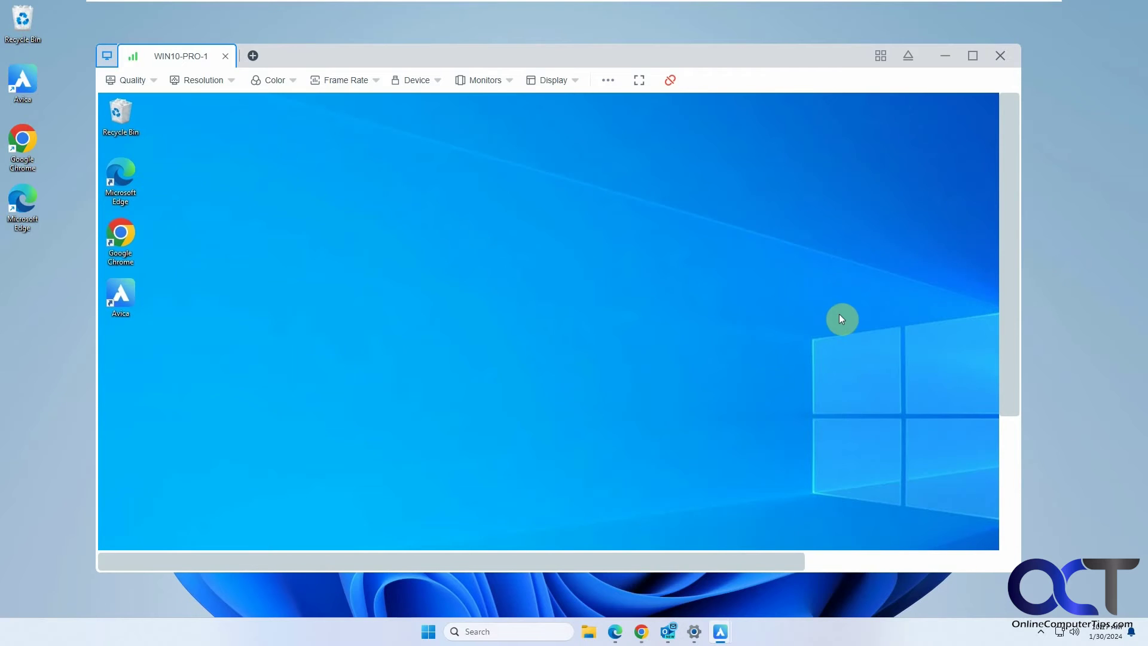
drag(1006, 400, 1010, 529)
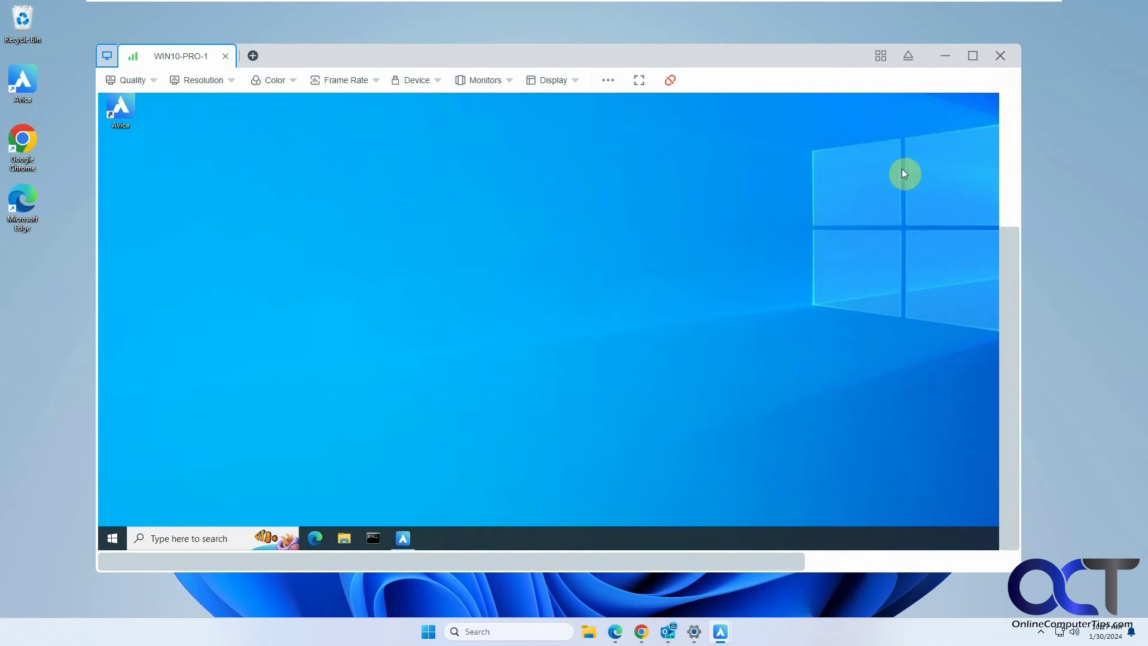
click(966, 57)
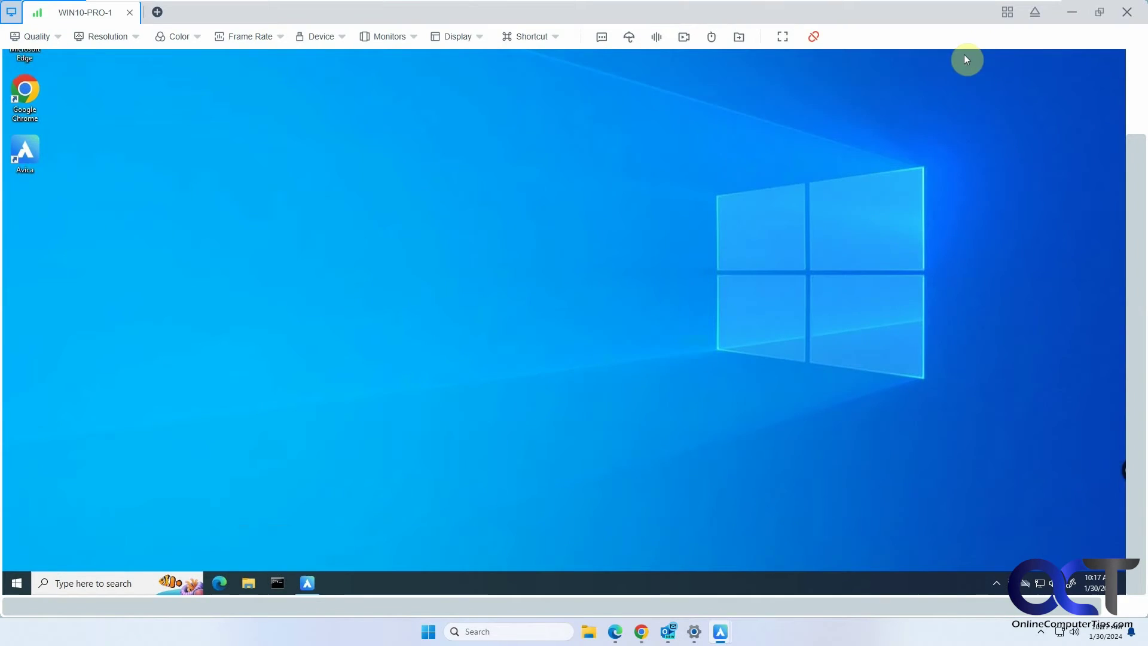
scroll(747, 227, up, 3)
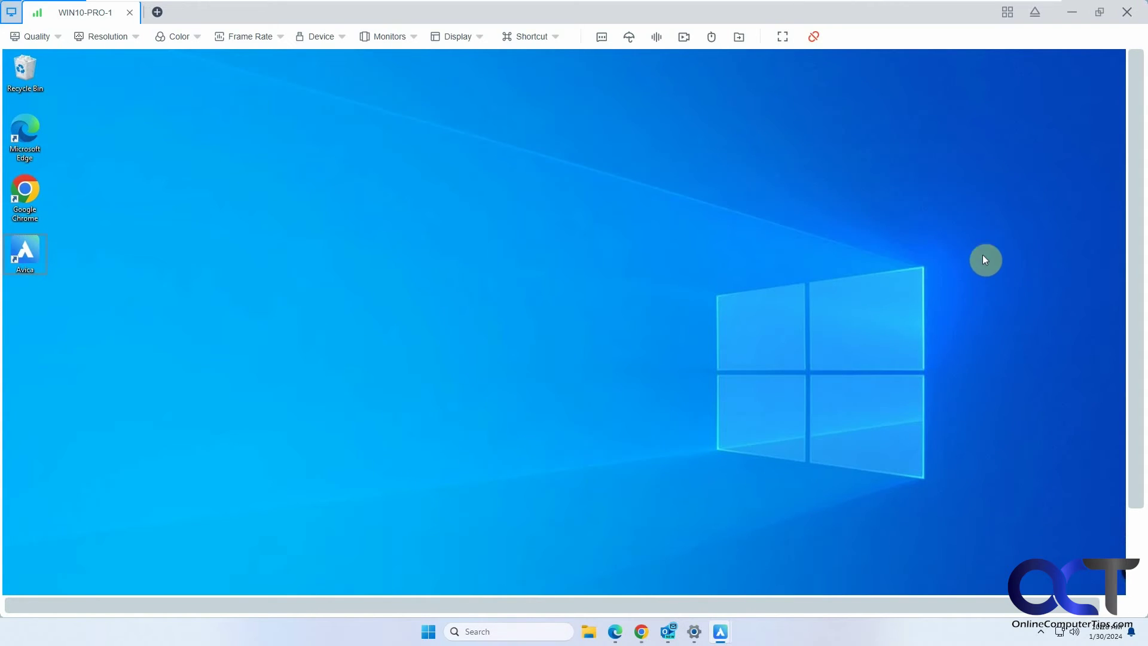
Step: Show the remote desktop full screen, open and close Windows search, then return to windowed view
click(782, 36)
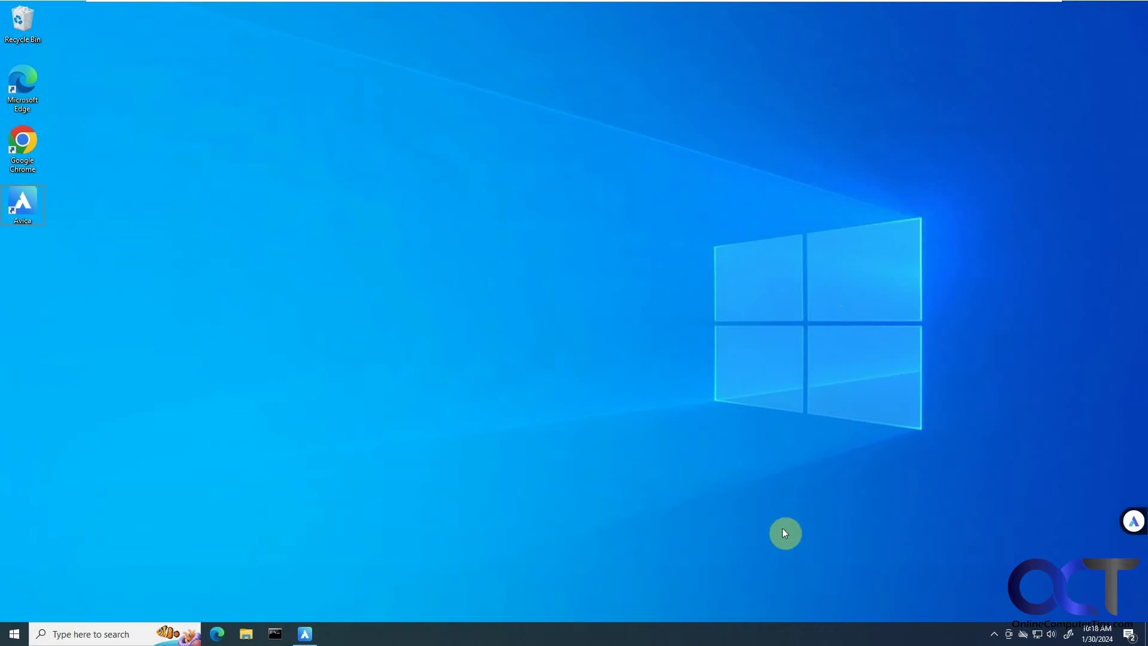
click(113, 635)
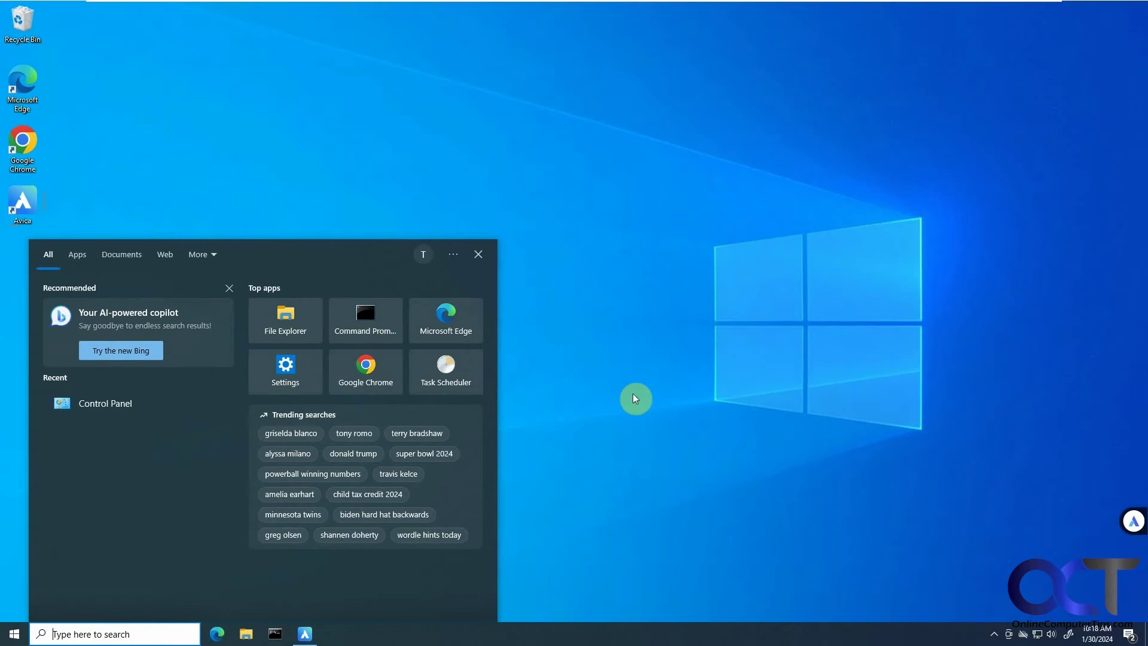
click(672, 385)
mouse_move(1102, 5)
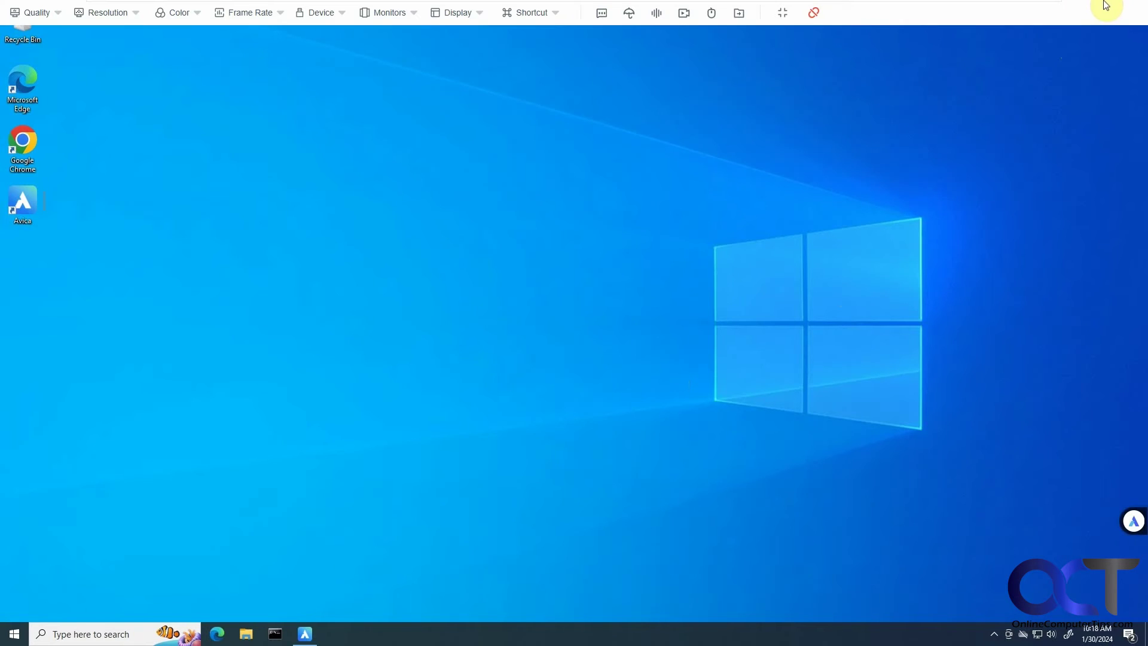
click(787, 13)
click(595, 210)
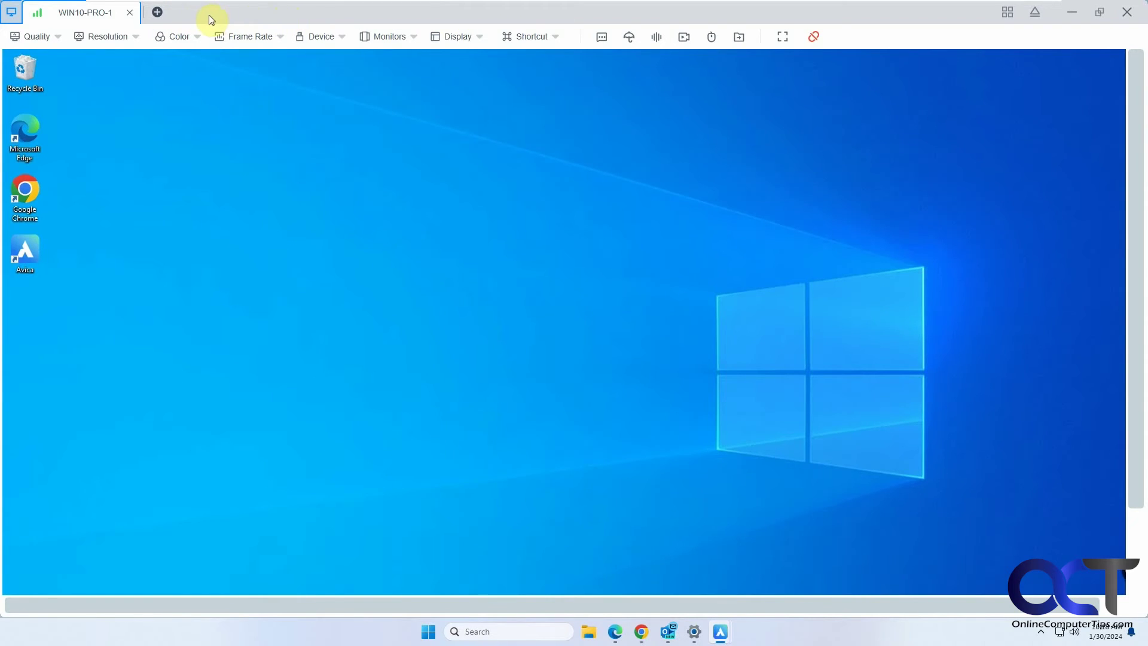
Step: Open and close a new connection window, then review the Quality and Resolution options
click(157, 13)
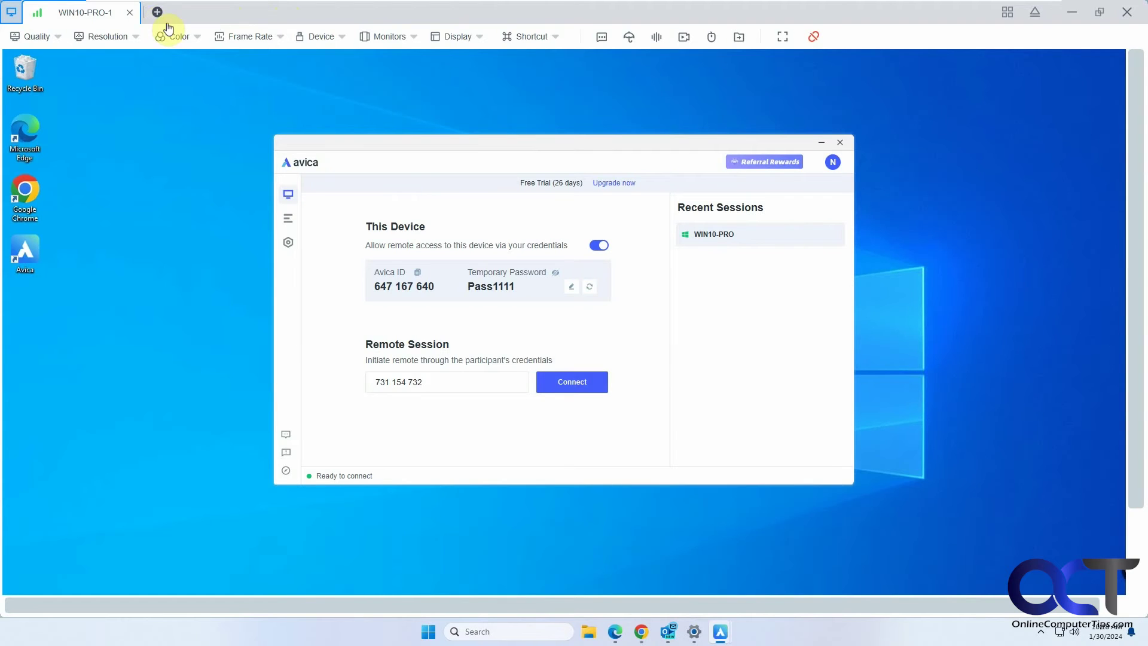
click(840, 143)
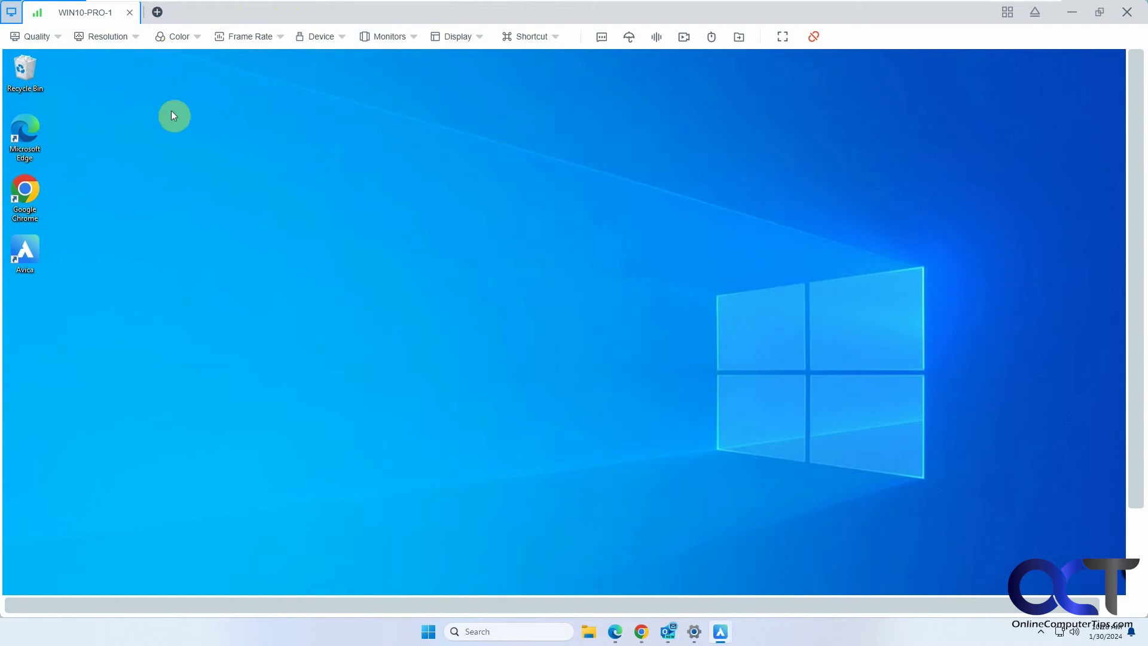
click(54, 39)
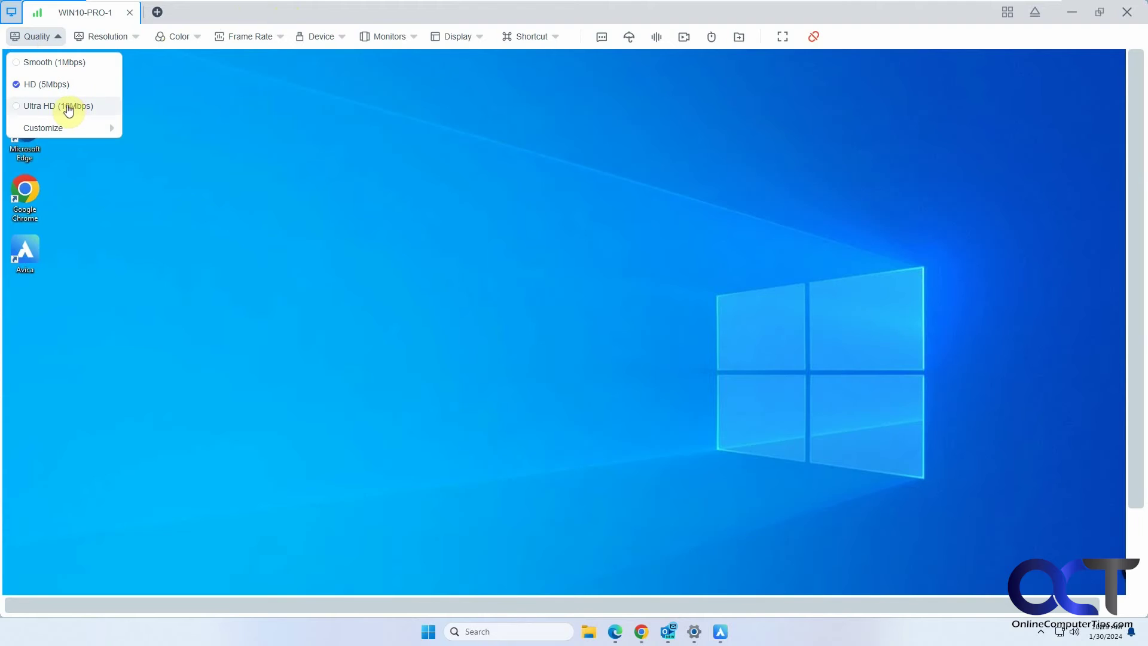
mouse_move(92, 131)
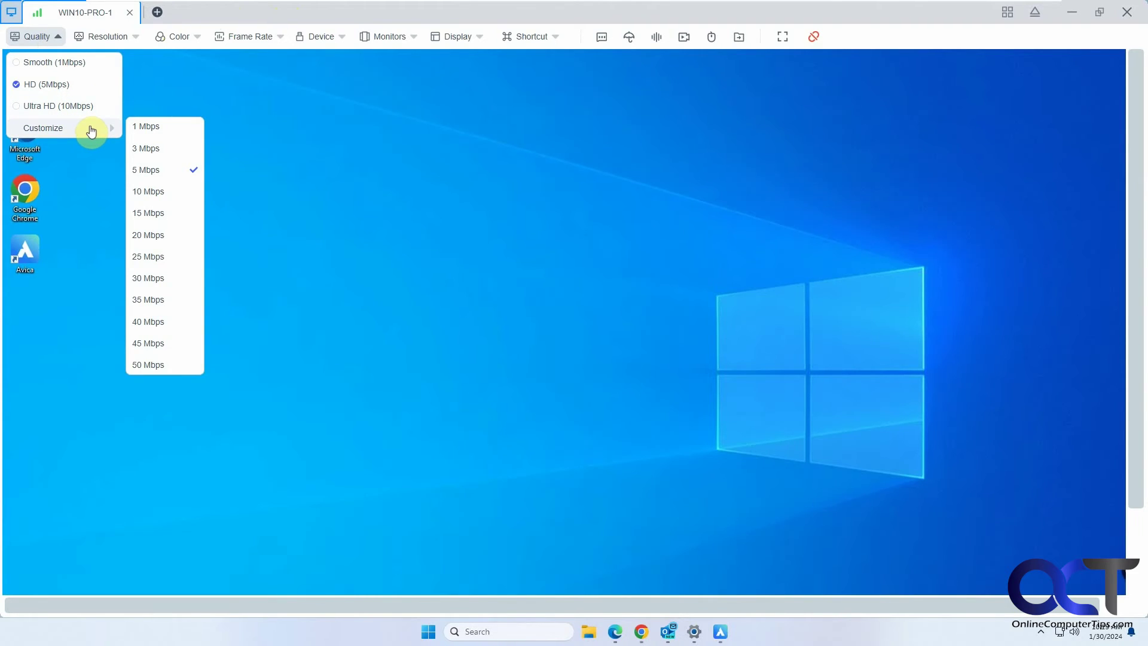
click(128, 39)
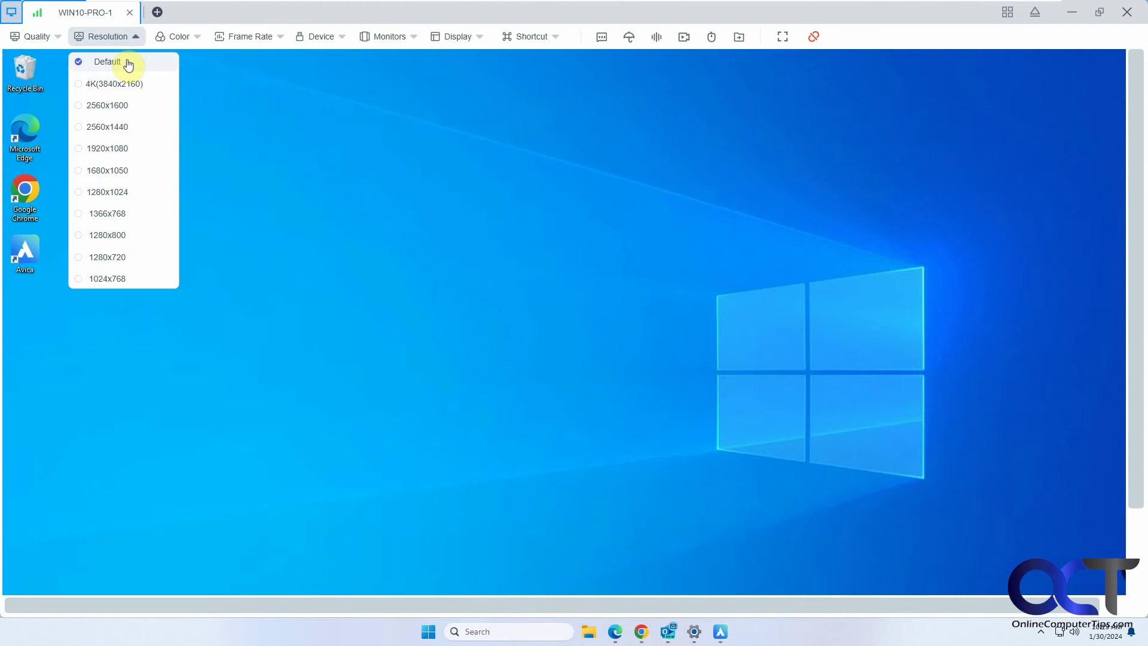
click(274, 179)
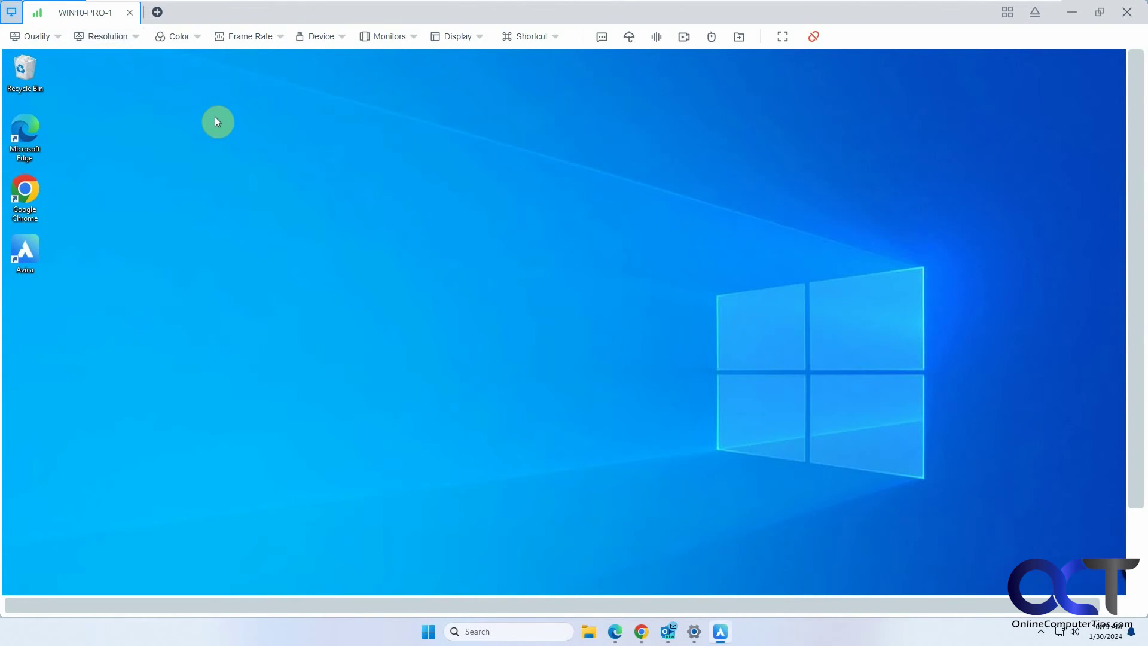
Step: Check the Color, Frame Rate, Device and Monitors options in the session toolbar
click(187, 37)
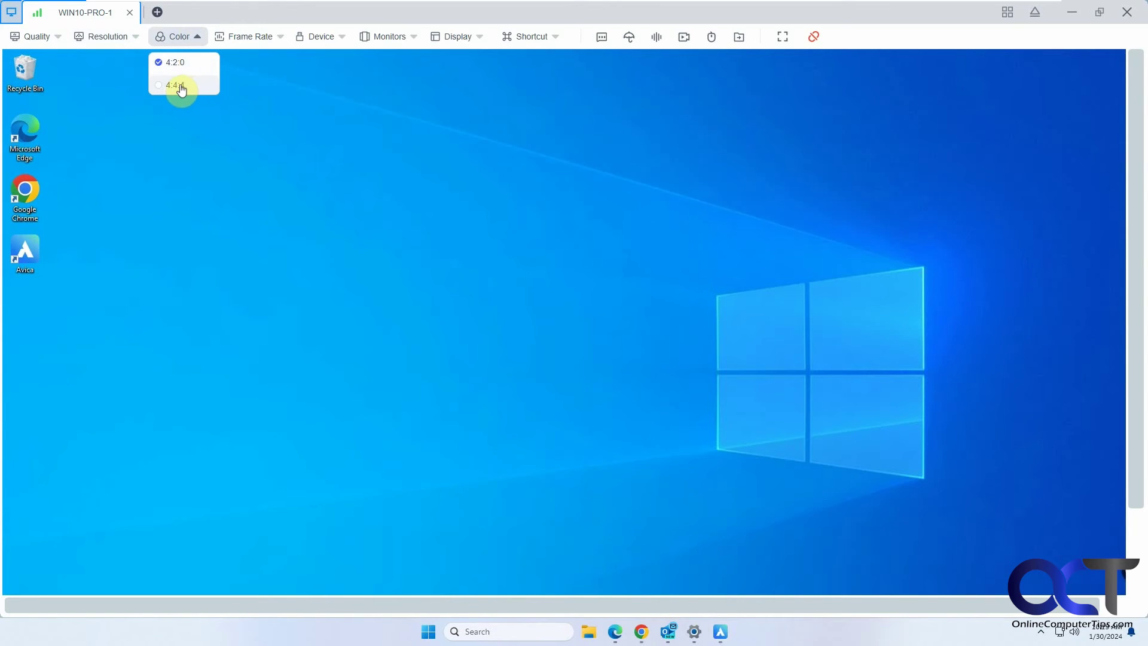
click(249, 70)
click(267, 39)
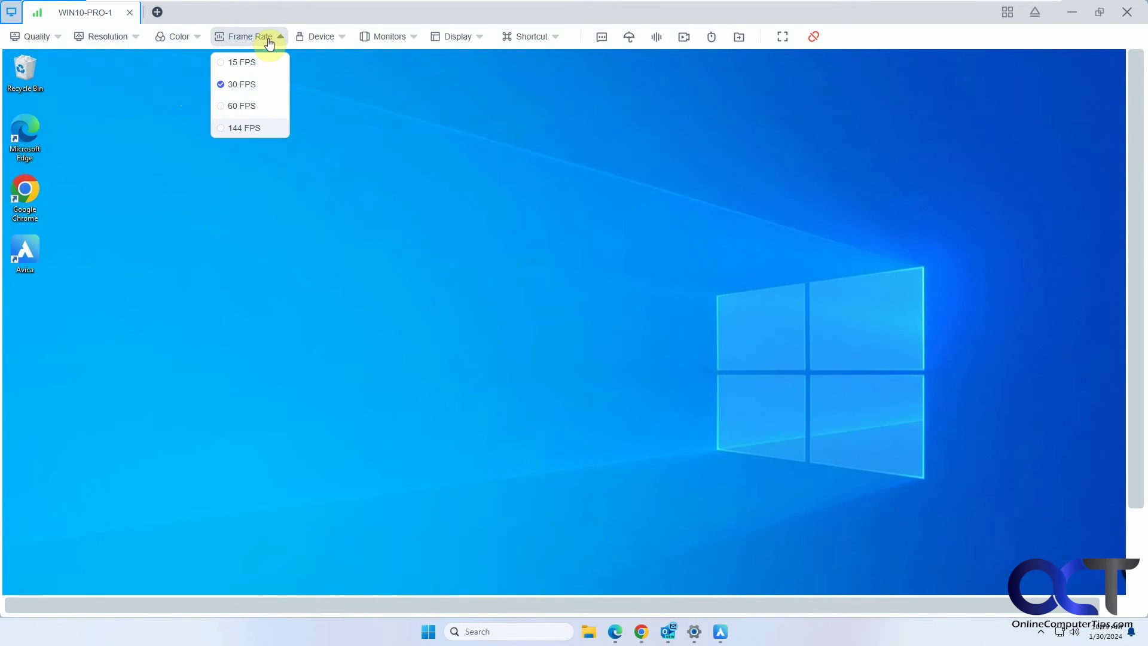
click(338, 40)
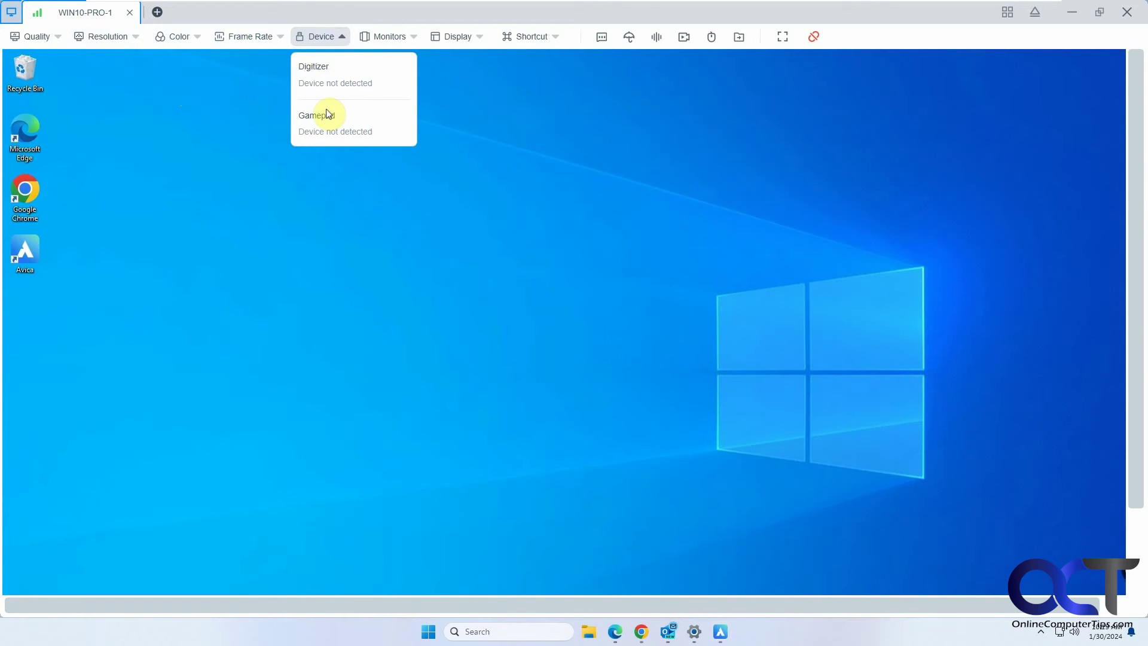
click(415, 38)
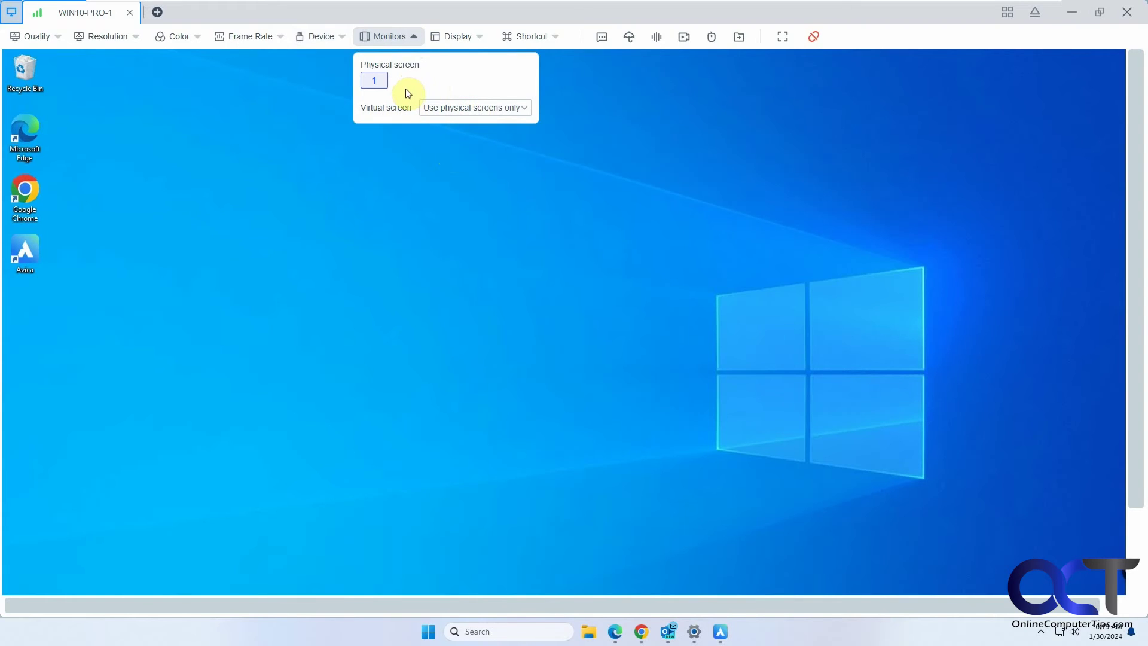
Step: Create 1 virtual screen from the Monitors options and accept the extension request
click(452, 108)
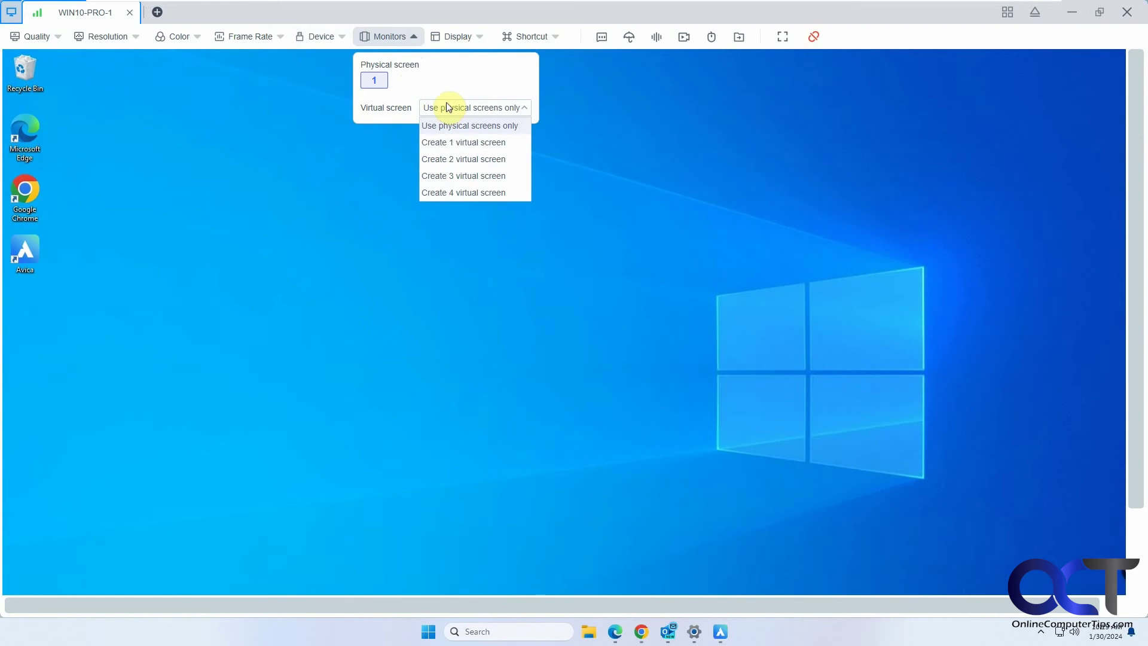
click(452, 142)
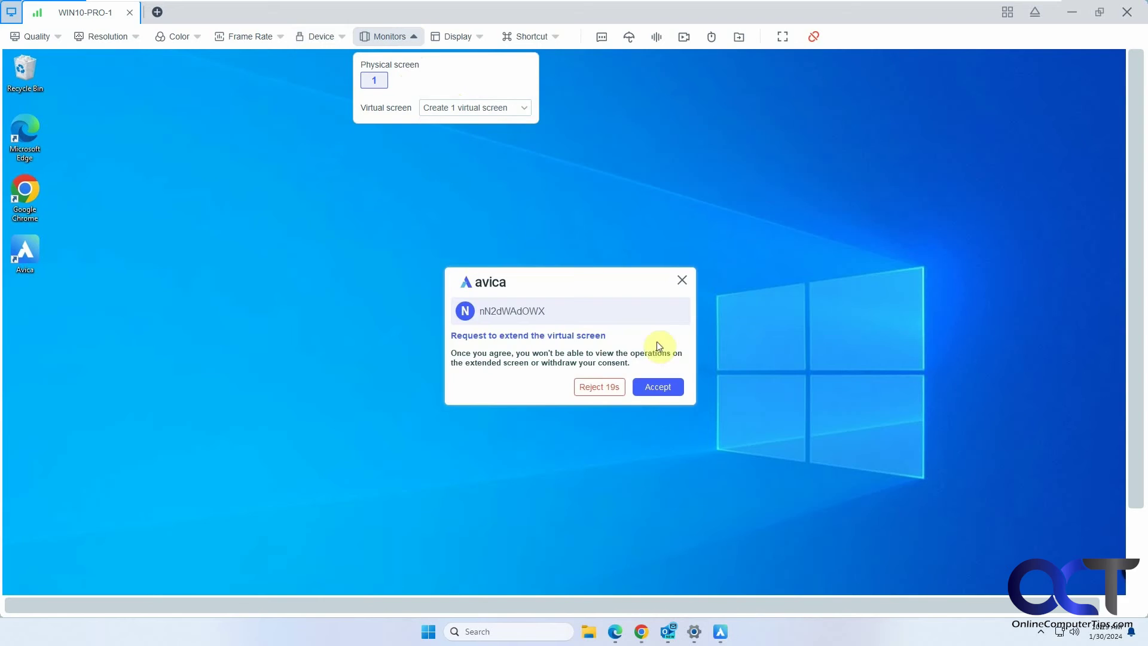
click(662, 390)
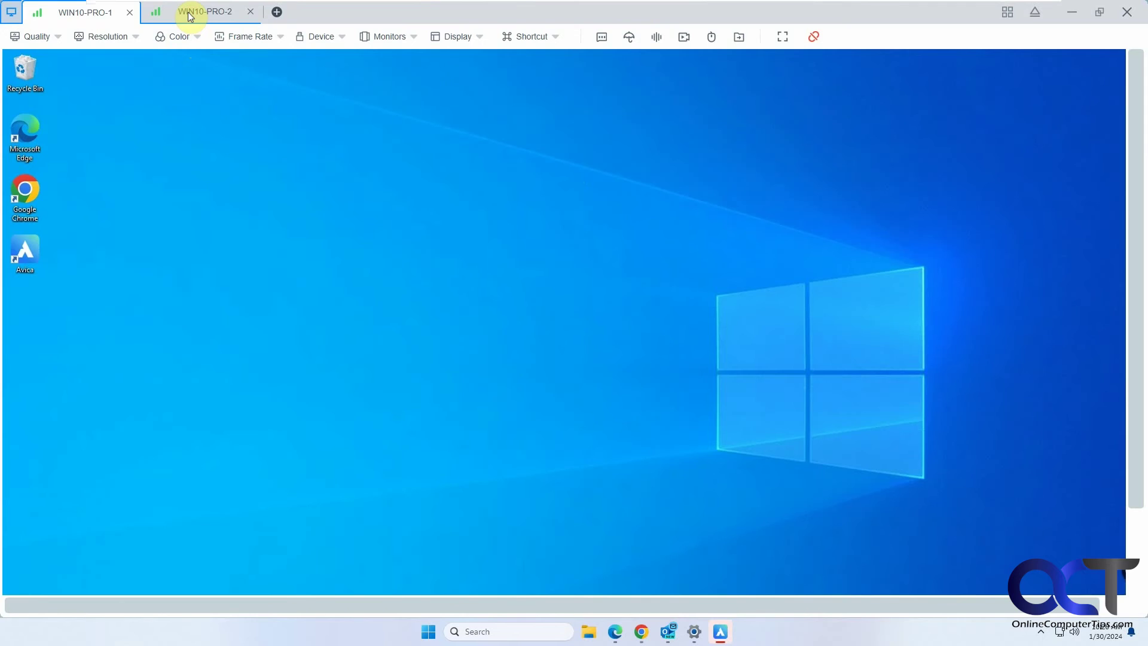
Step: On the WIN10-PRO-2 virtual screen, create a 'New folder' on the desktop, then switch between sessions
click(189, 16)
drag(1141, 359, 1143, 452)
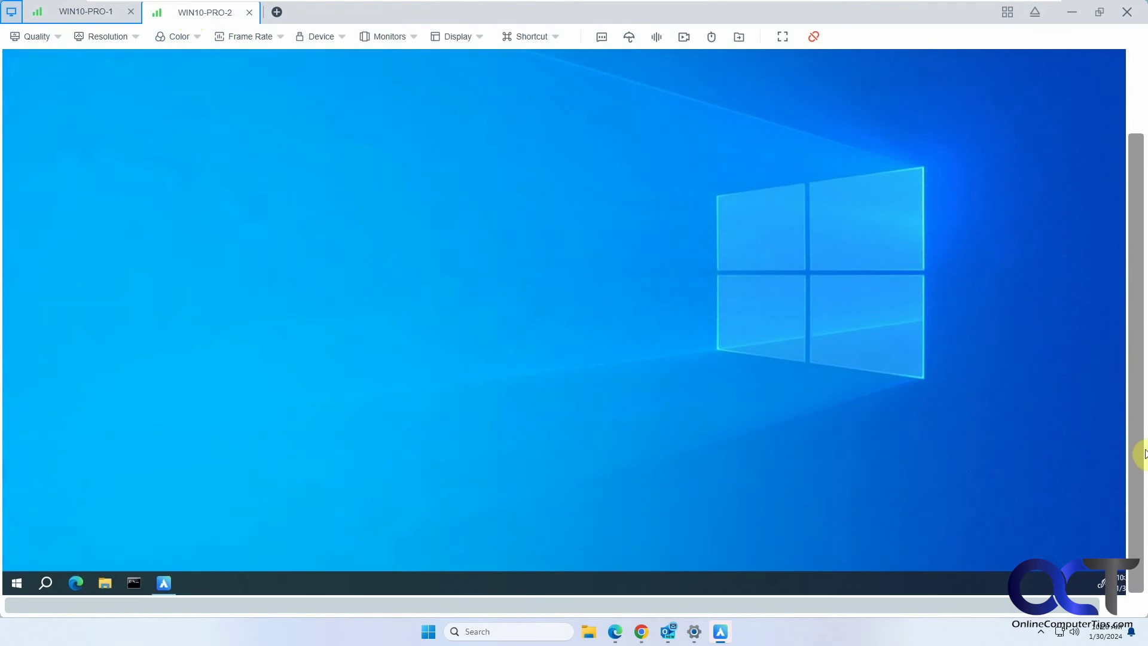
right_click(416, 377)
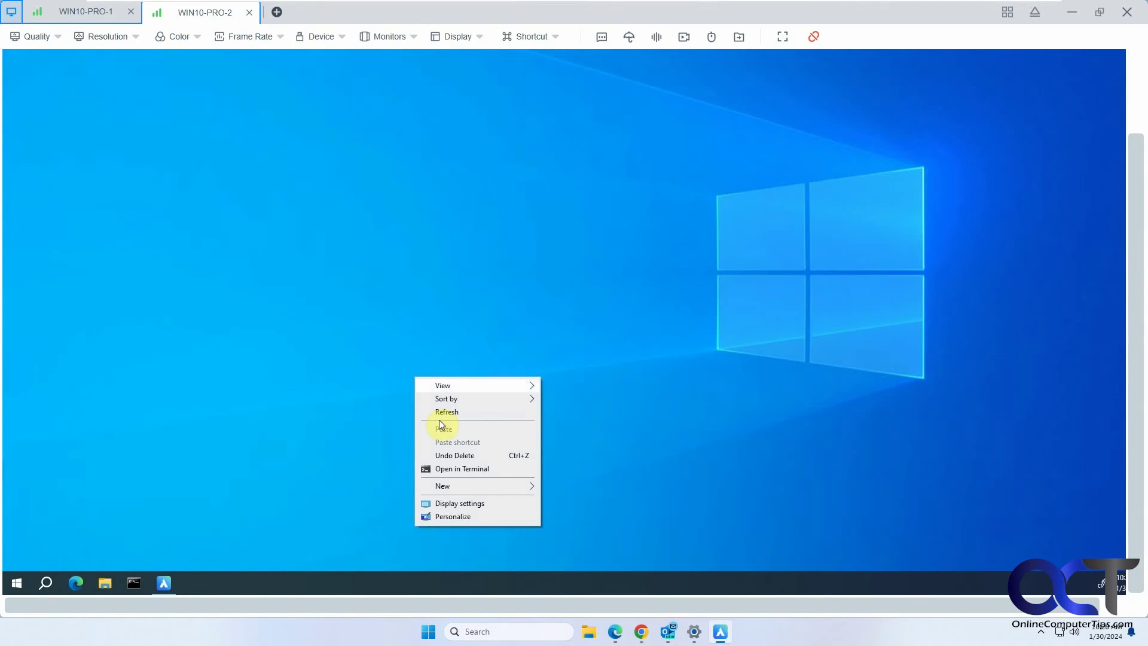
mouse_move(469, 486)
click(568, 487)
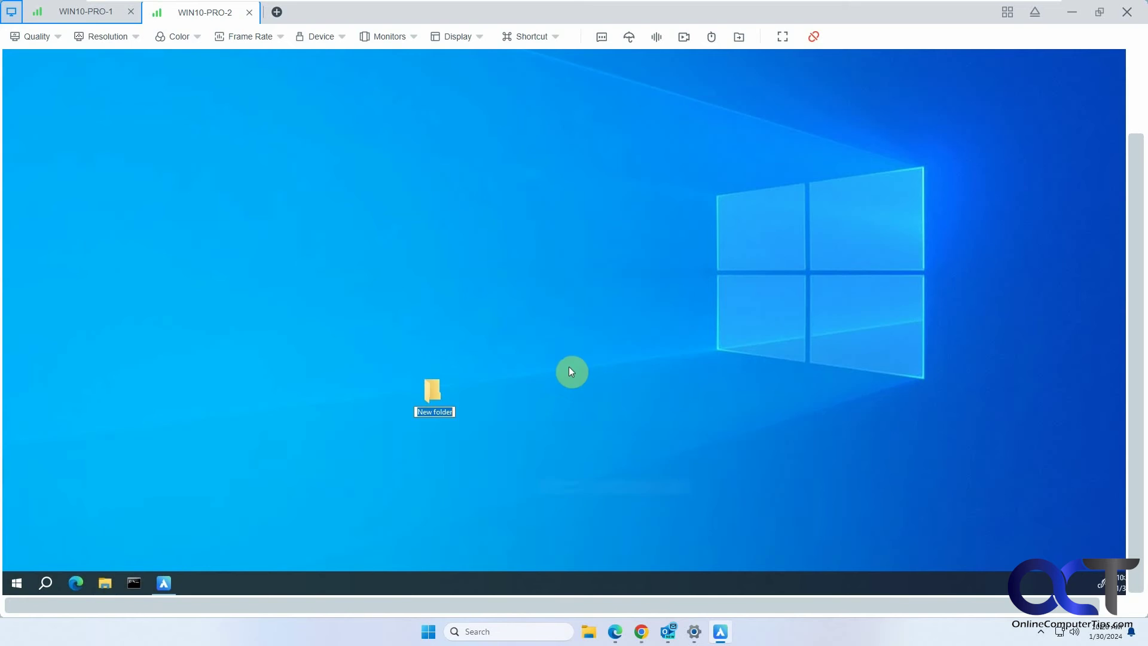
click(572, 372)
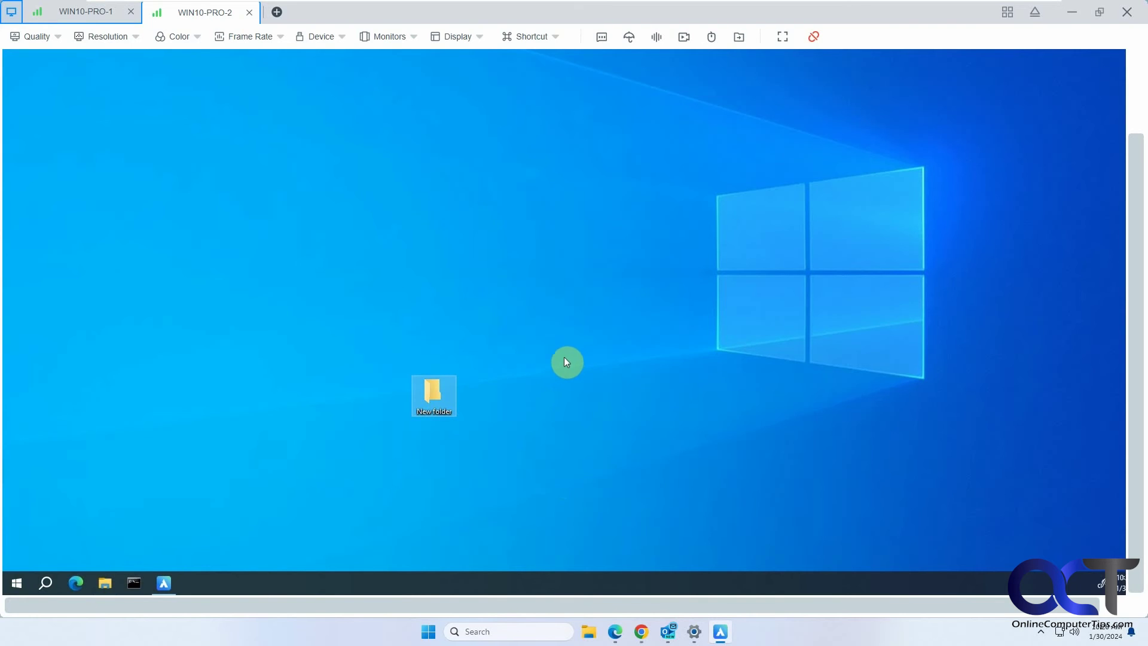
click(91, 13)
click(188, 12)
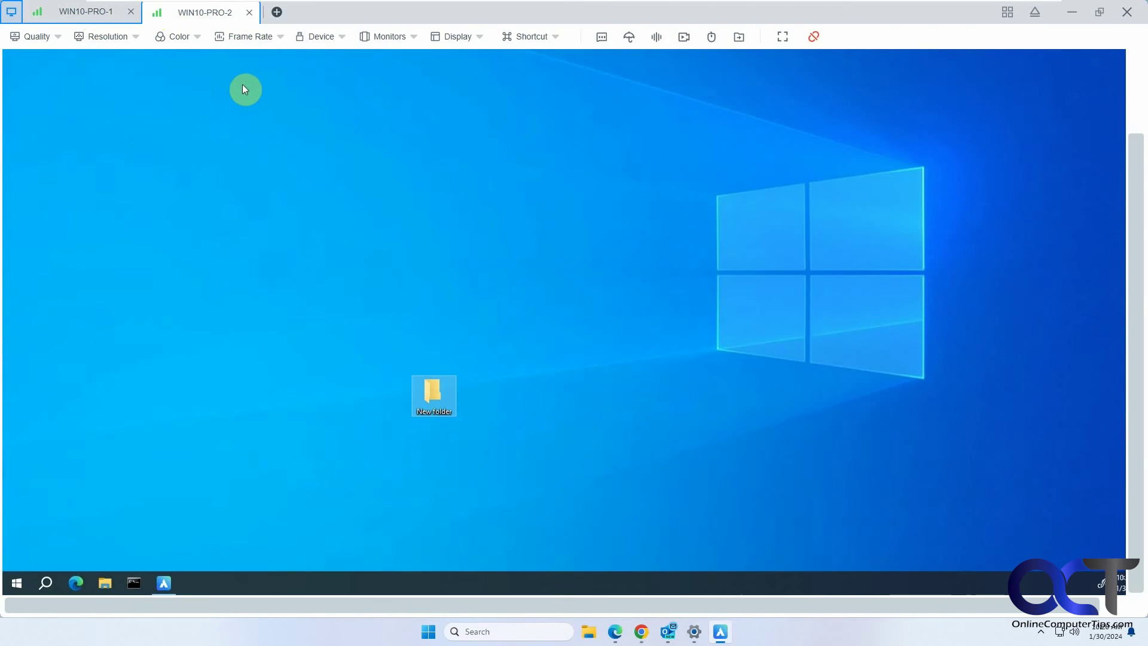
Step: Close the WIN10-PRO-2 session, then view the Display scaling and Shortcut action lists
click(250, 12)
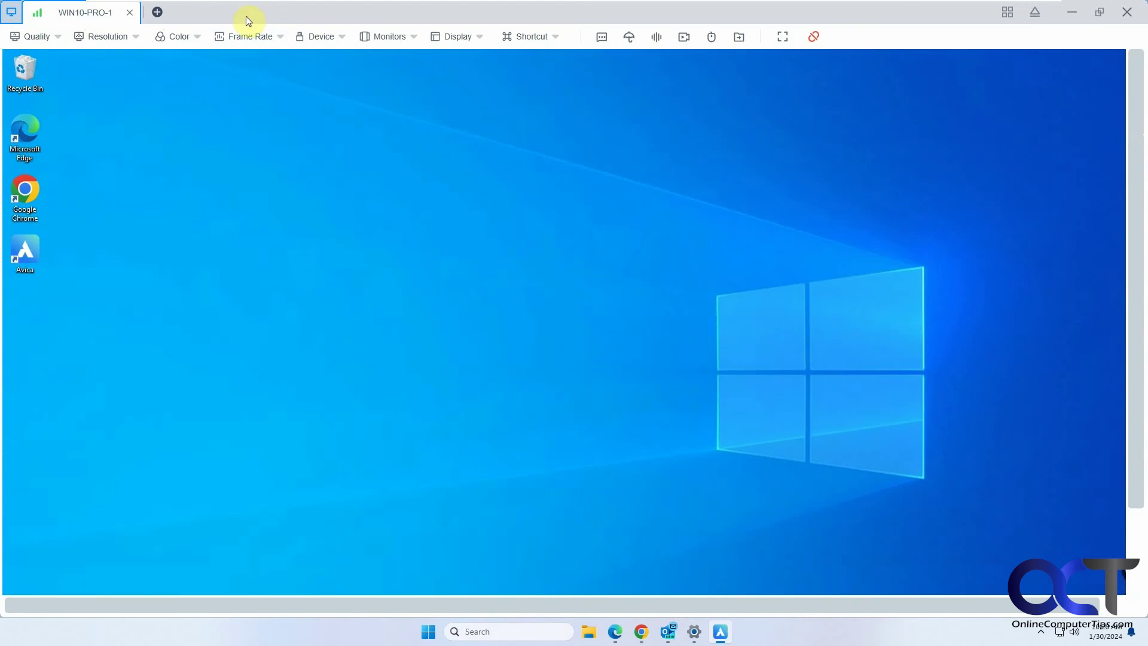
right_click(360, 333)
click(473, 37)
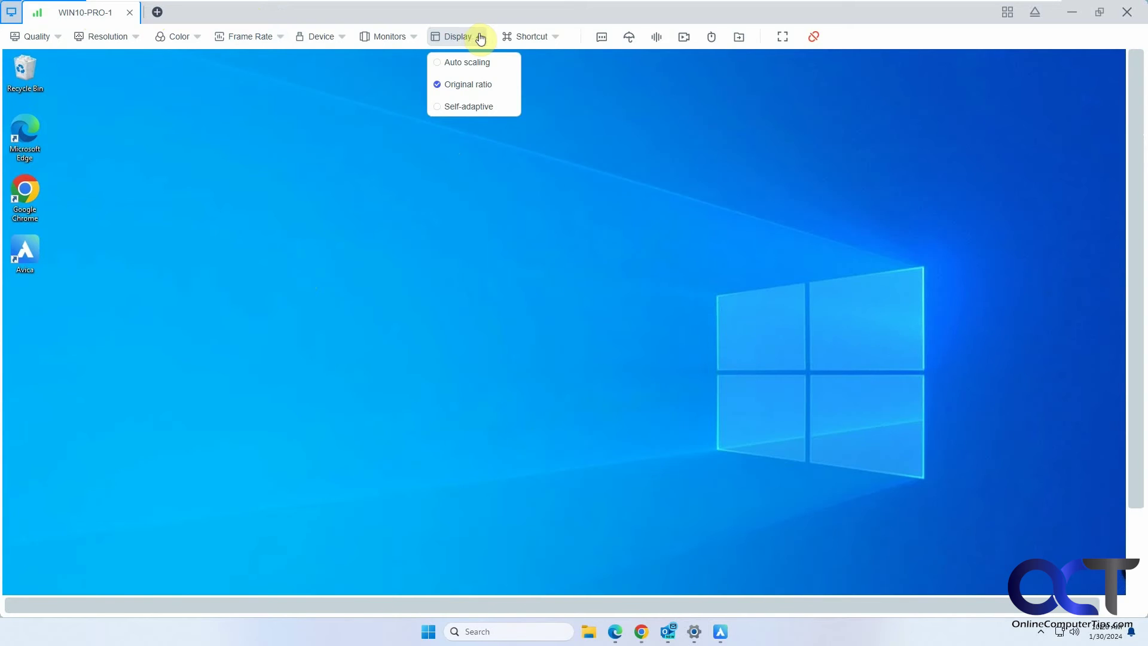
click(551, 38)
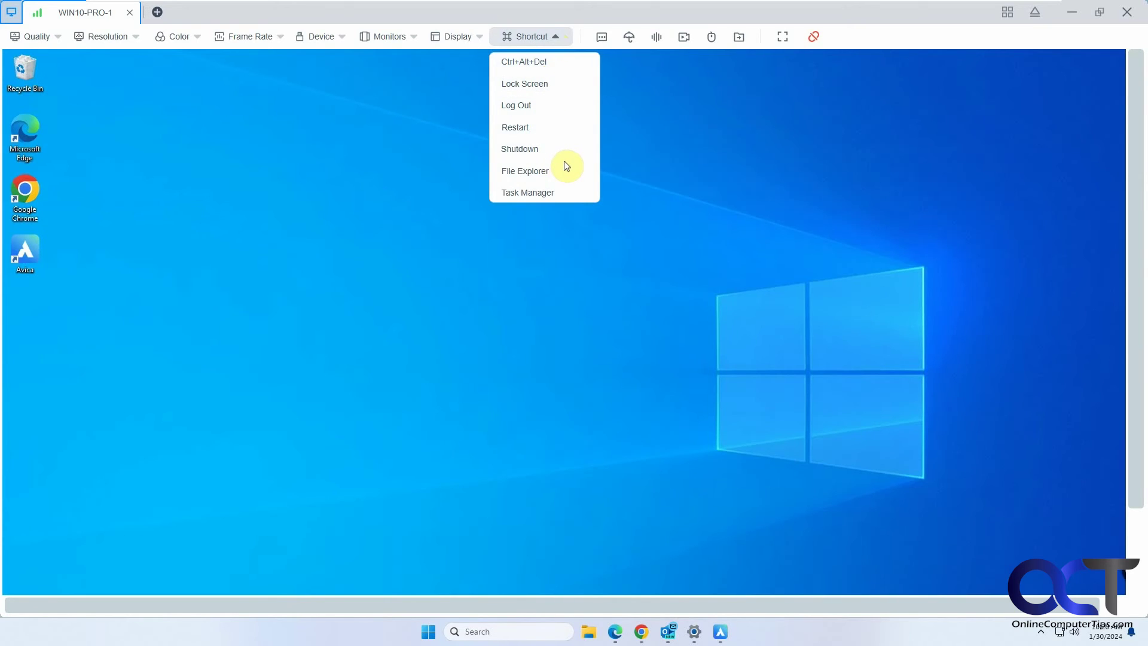
Step: Open a chat with the remote computer and send 'hi'
click(645, 97)
click(601, 37)
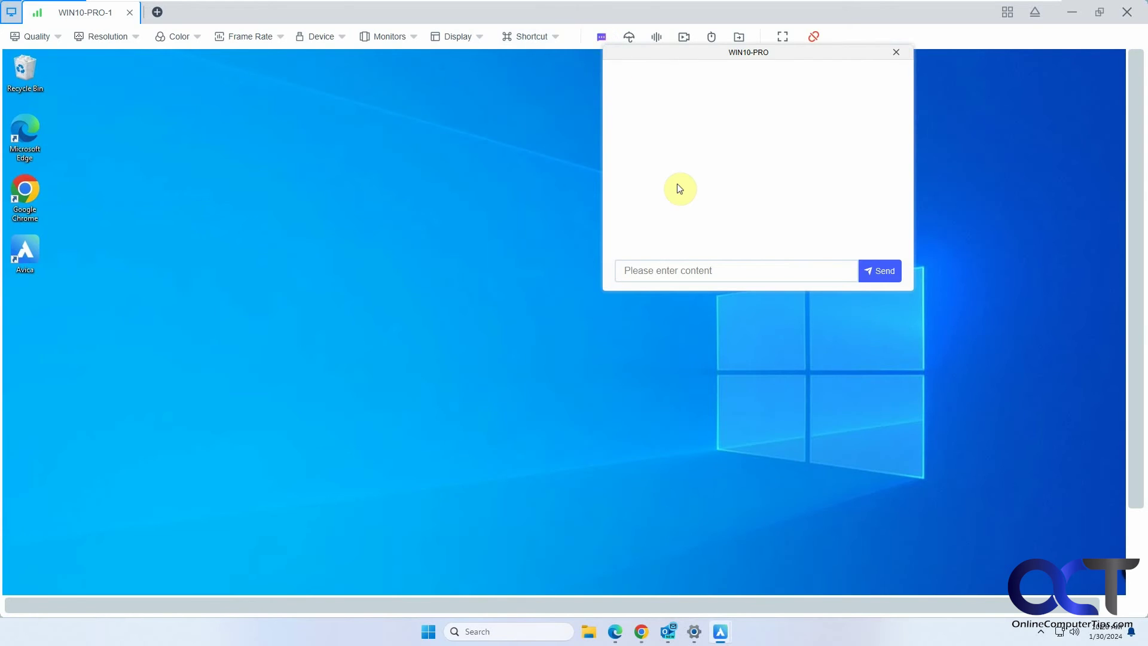
click(679, 271)
text(hi)
click(881, 272)
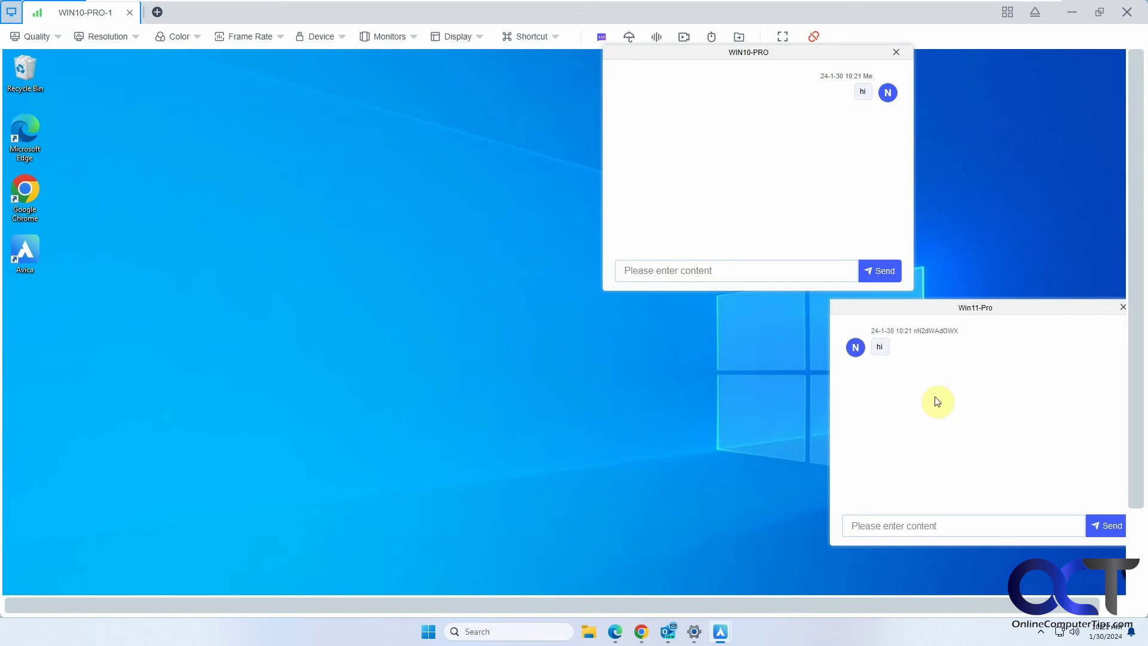
Step: Reply 'hi back' from the Win11-Pro chat, then close both chat windows
click(924, 526)
text(he)
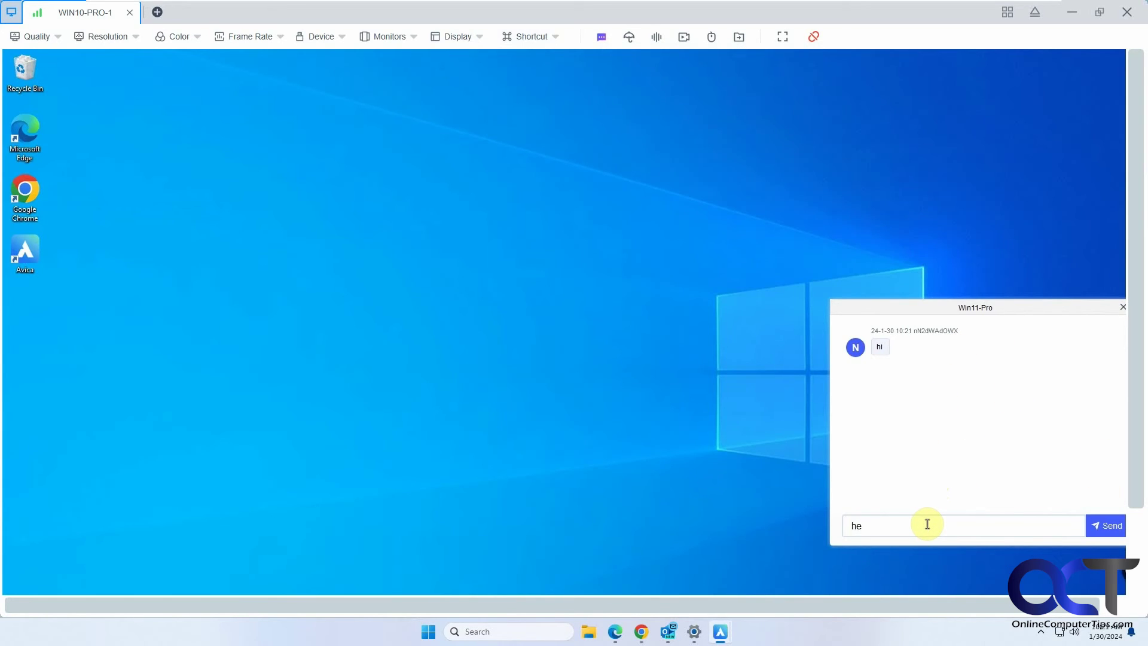
text(back)
key(Return)
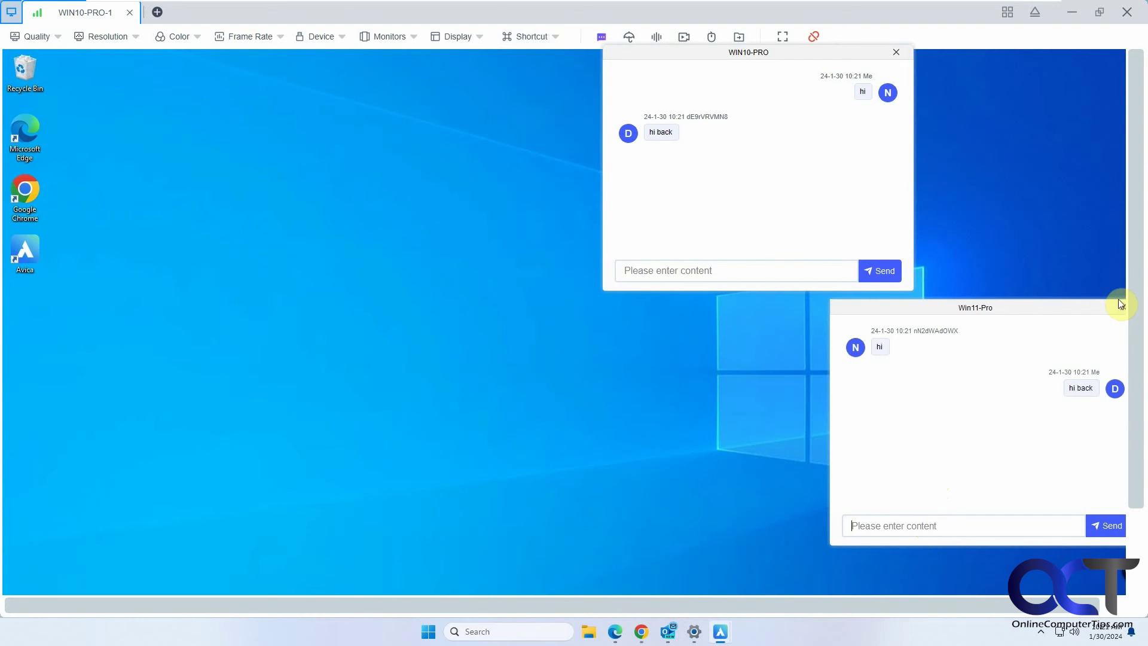
click(896, 52)
click(1123, 307)
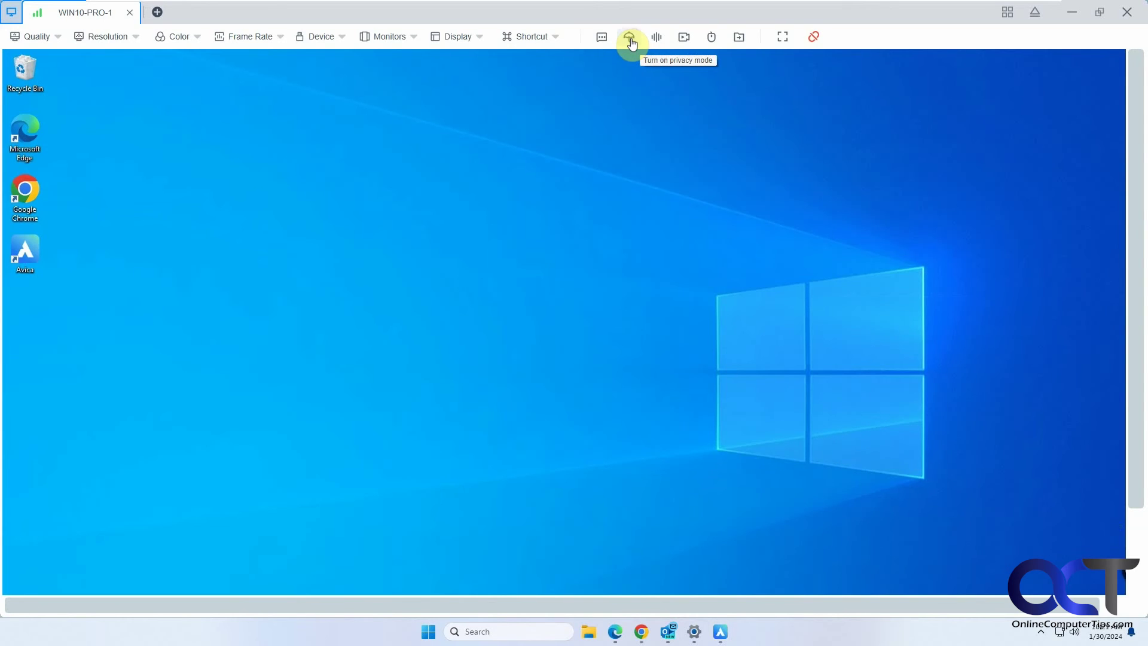
click(631, 40)
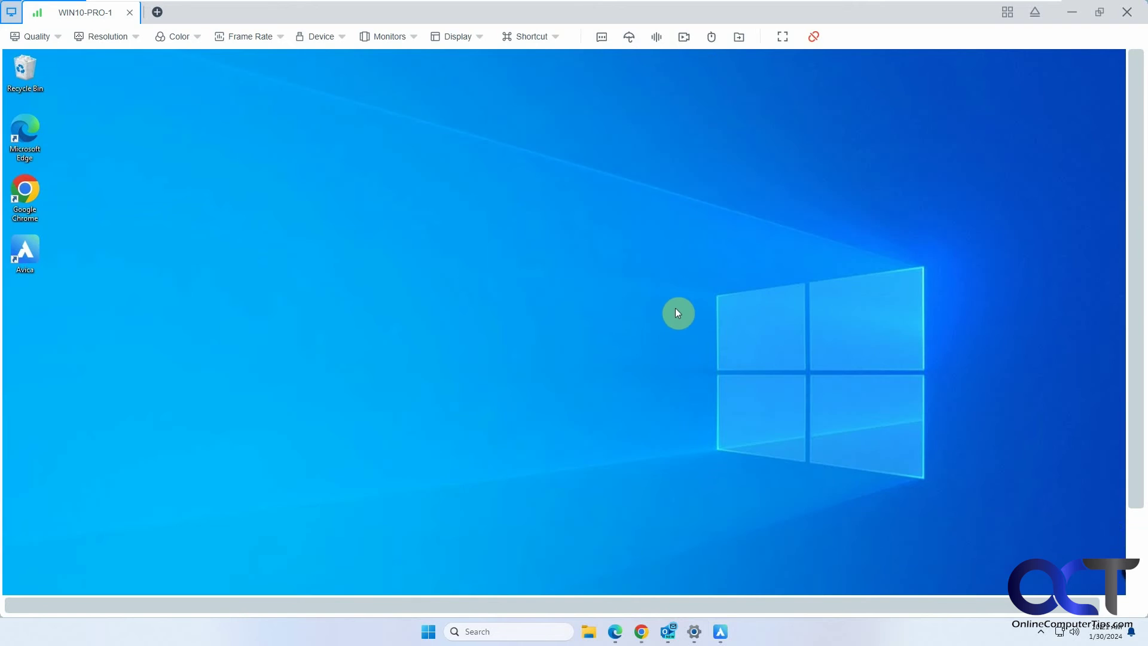
click(656, 40)
Step: Open file transfer and select DumpStack.log.tmp on the local C: drive
click(739, 39)
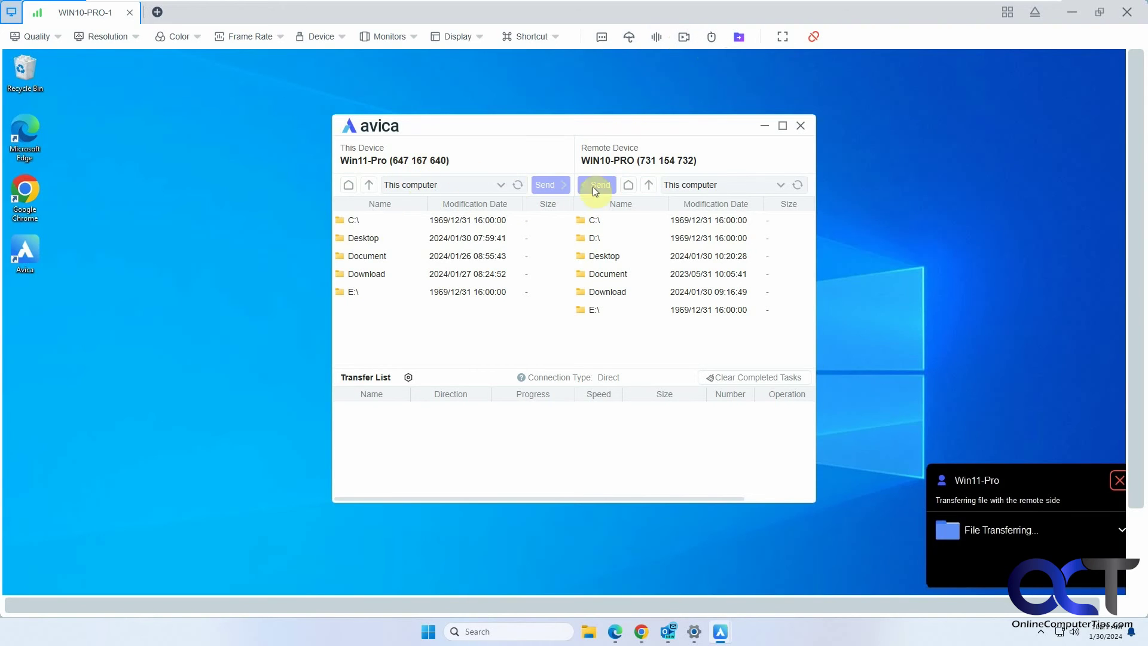
double_click(362, 223)
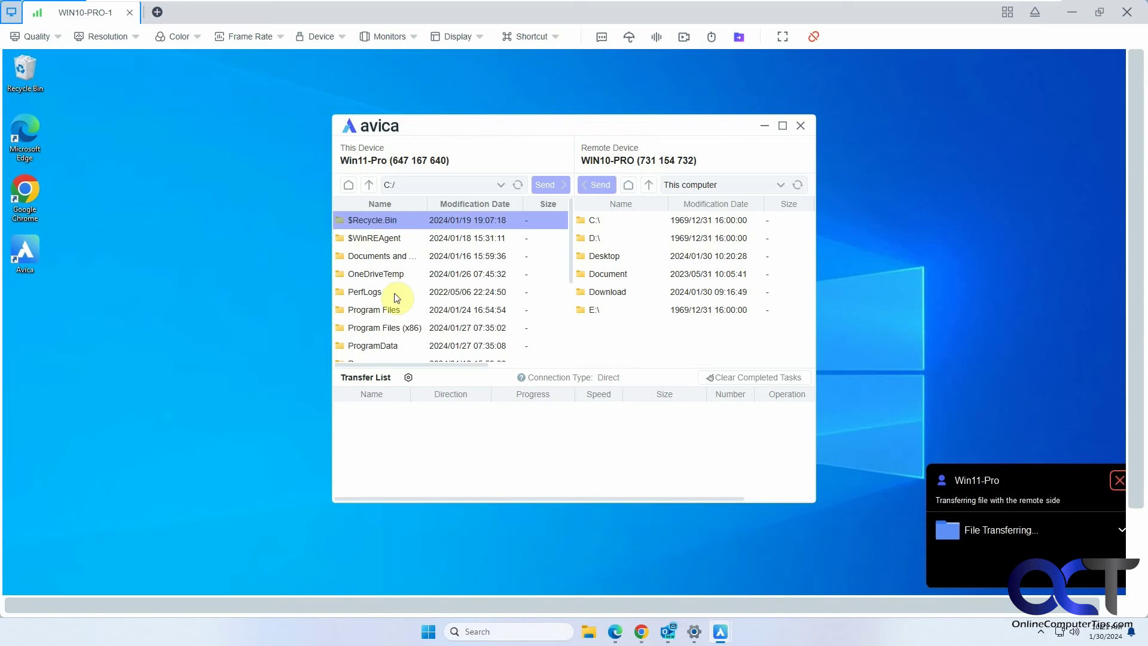
click(413, 256)
scroll(413, 260, down, 2)
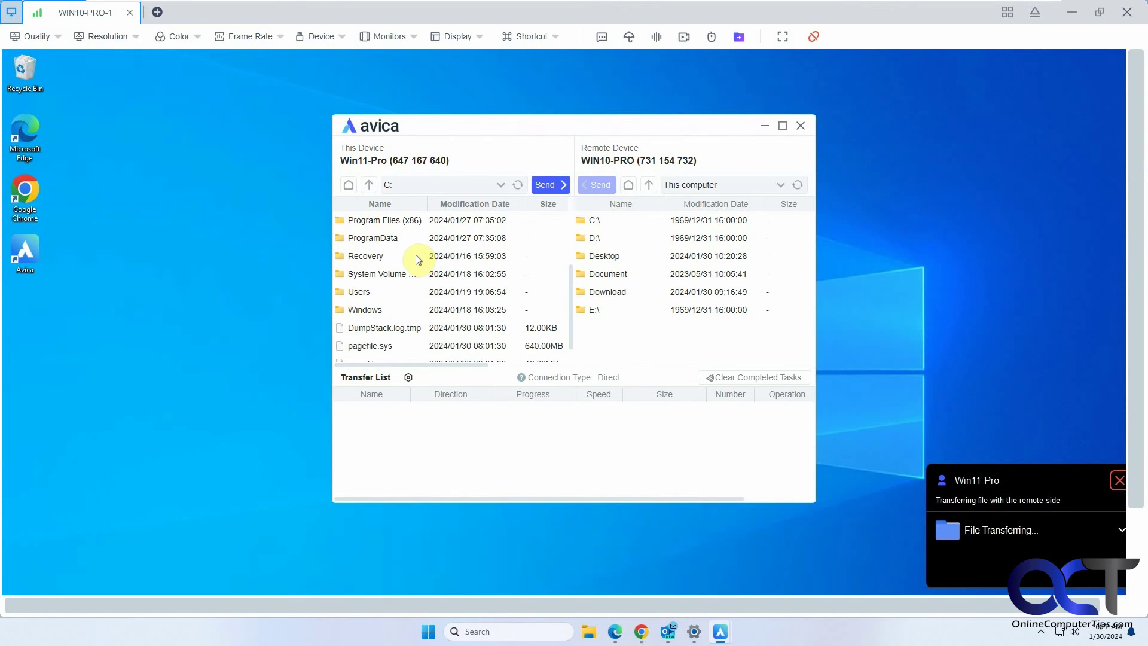
click(387, 328)
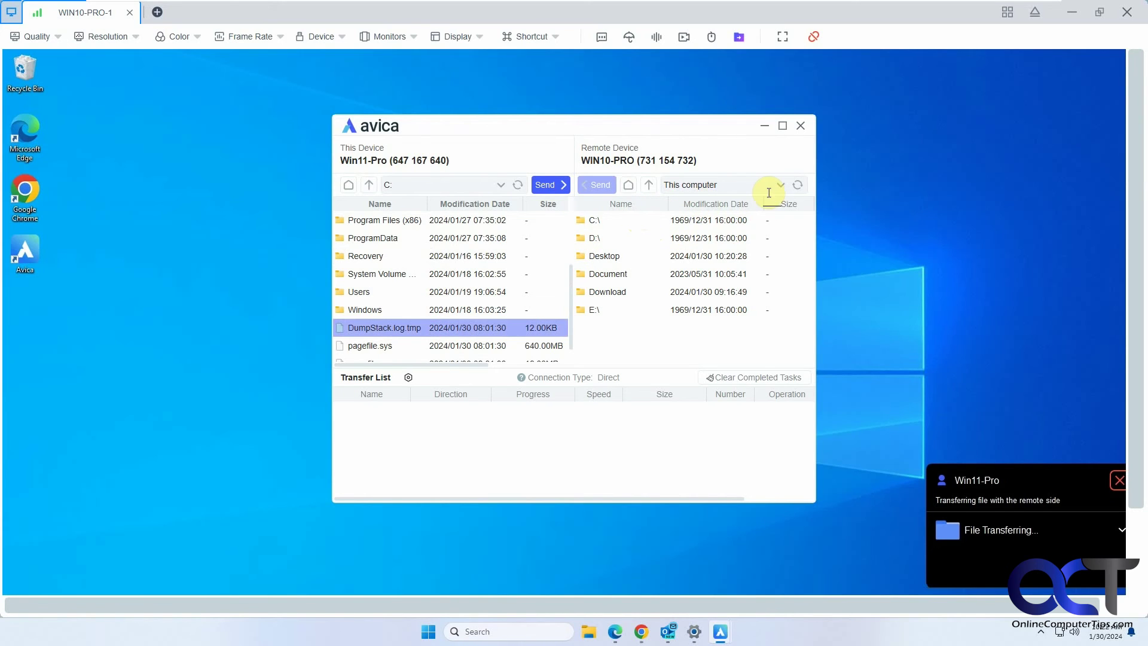
Step: Send DumpStack.log.tmp to the remote computer's Desktop, then close the File Transfer window
click(781, 185)
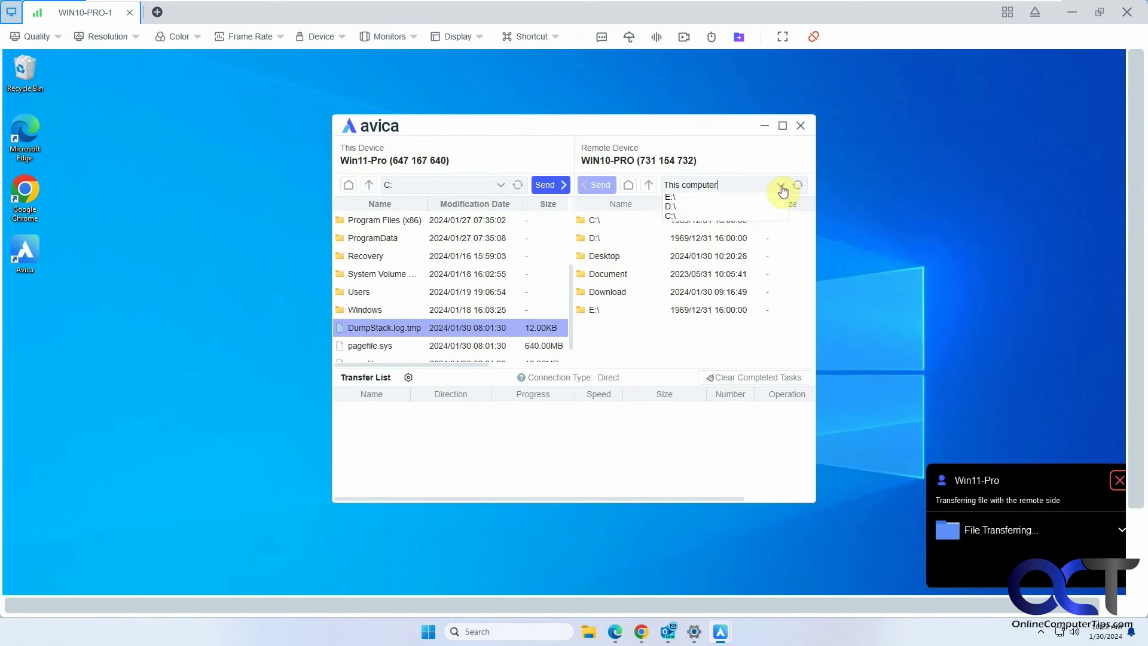
click(726, 226)
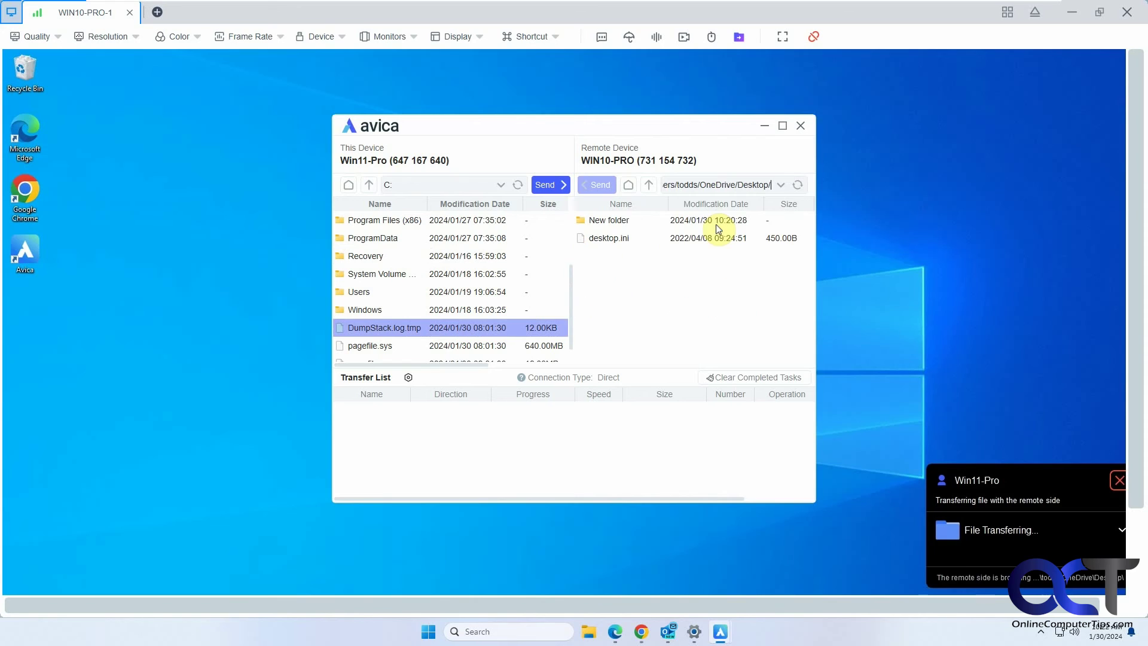
click(561, 185)
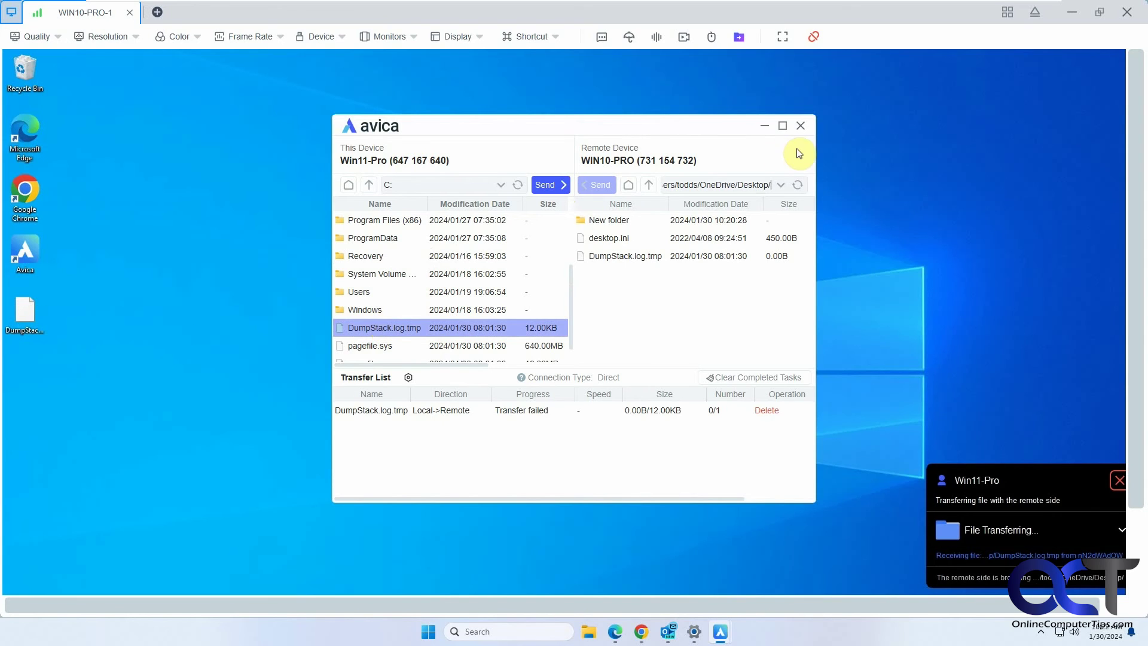
click(801, 126)
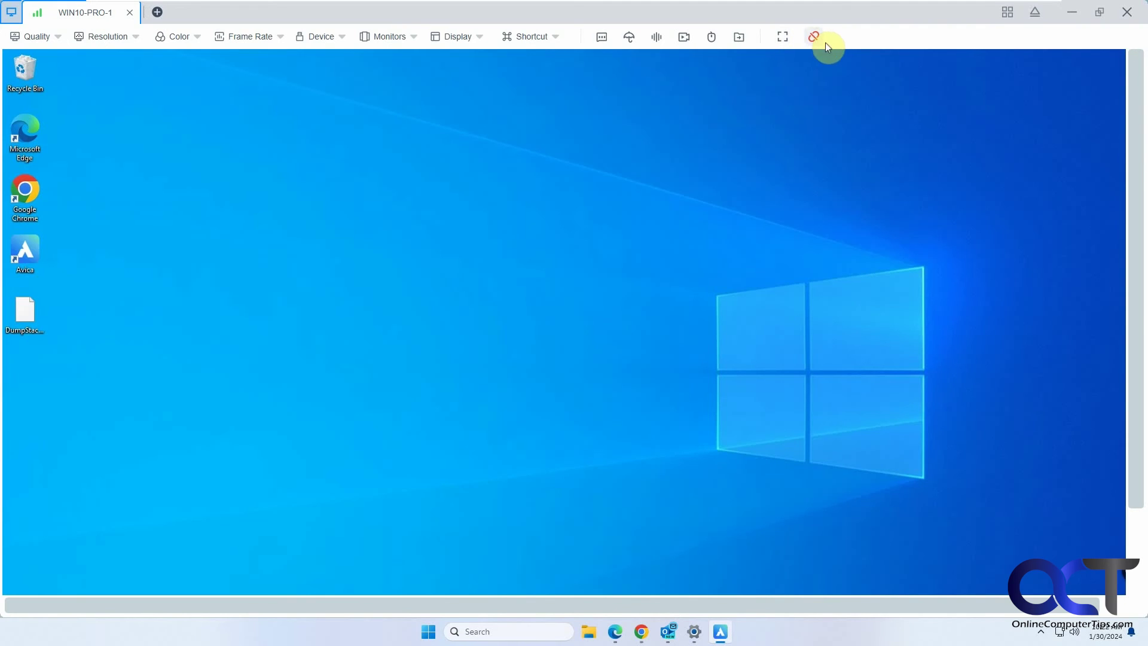
click(1011, 17)
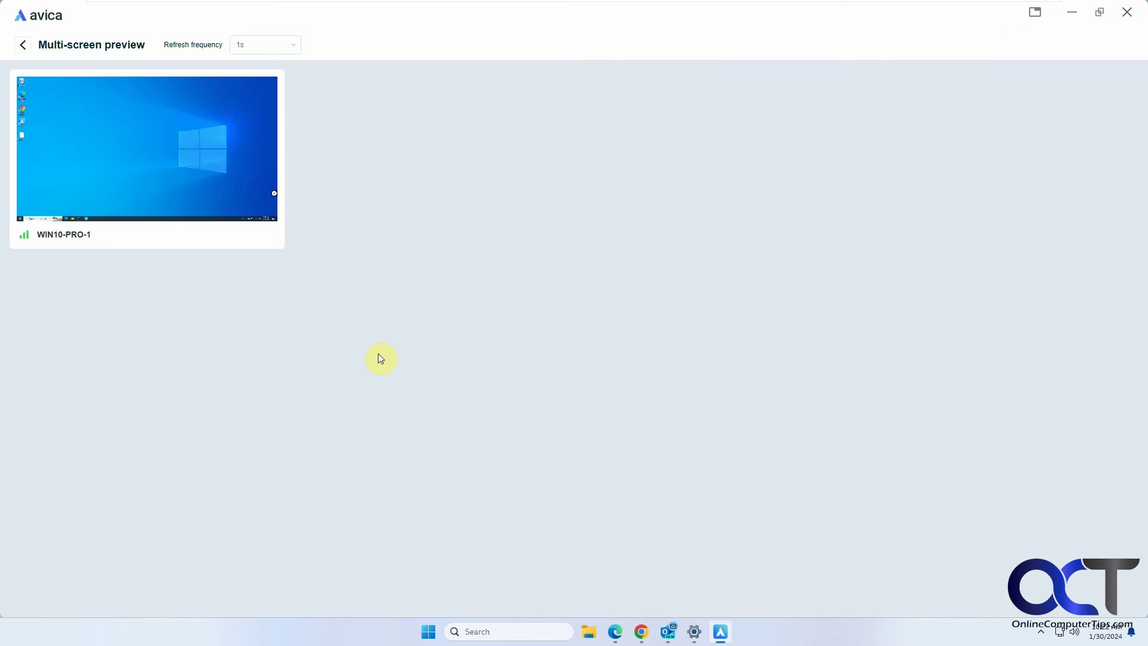
click(91, 90)
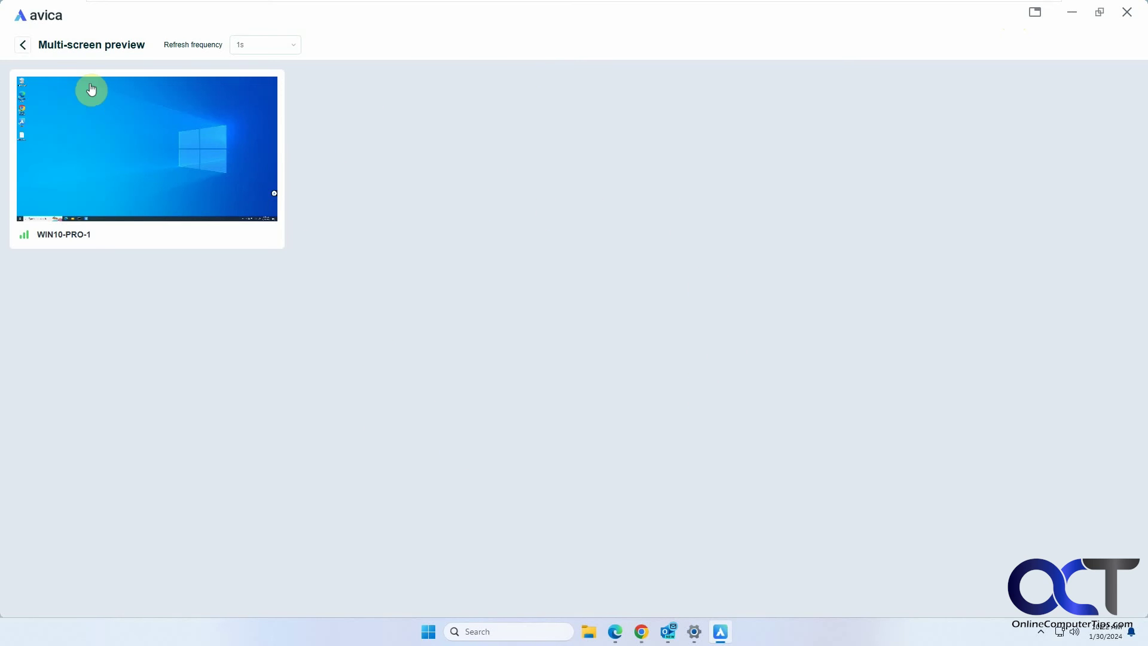
click(22, 44)
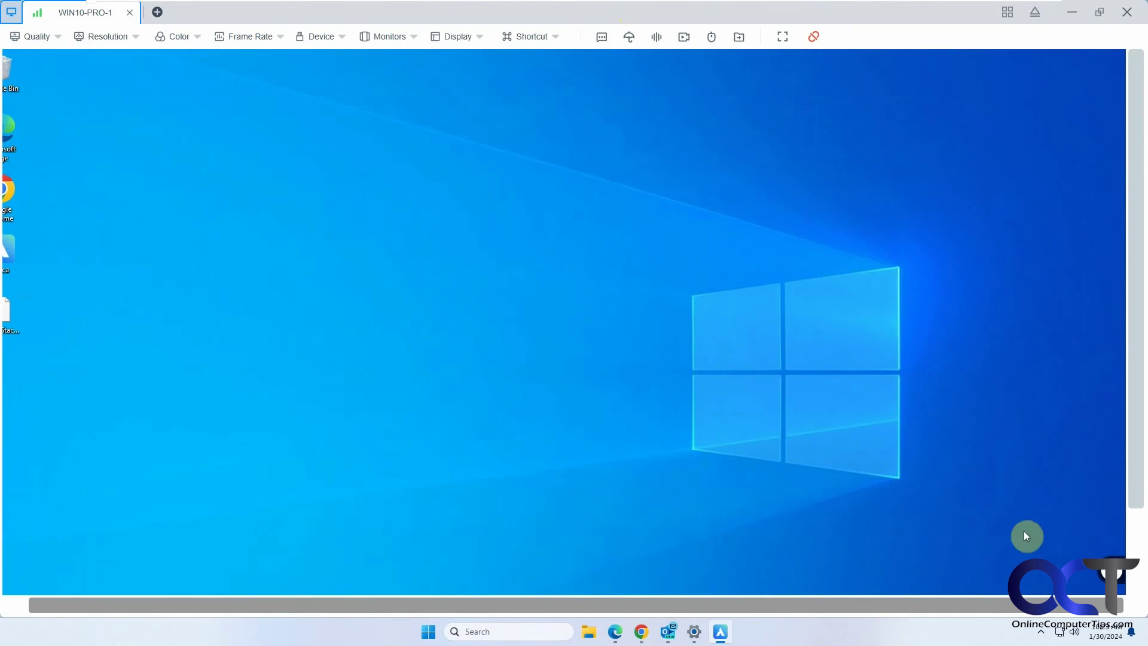
scroll(1133, 460, down, 2)
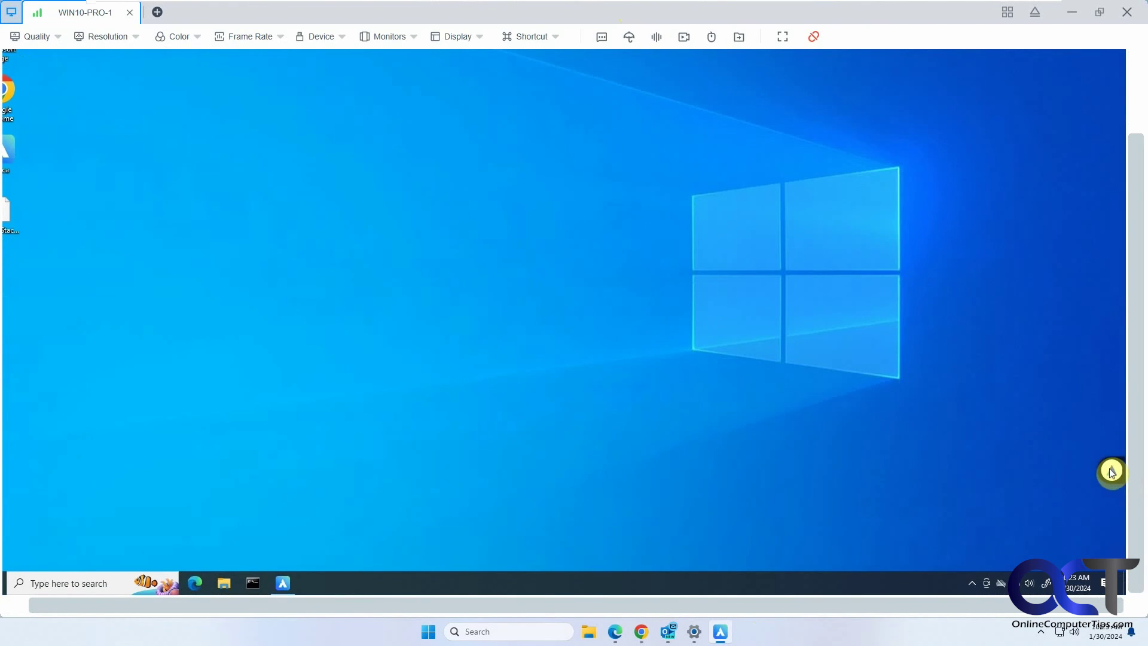
mouse_move(1111, 473)
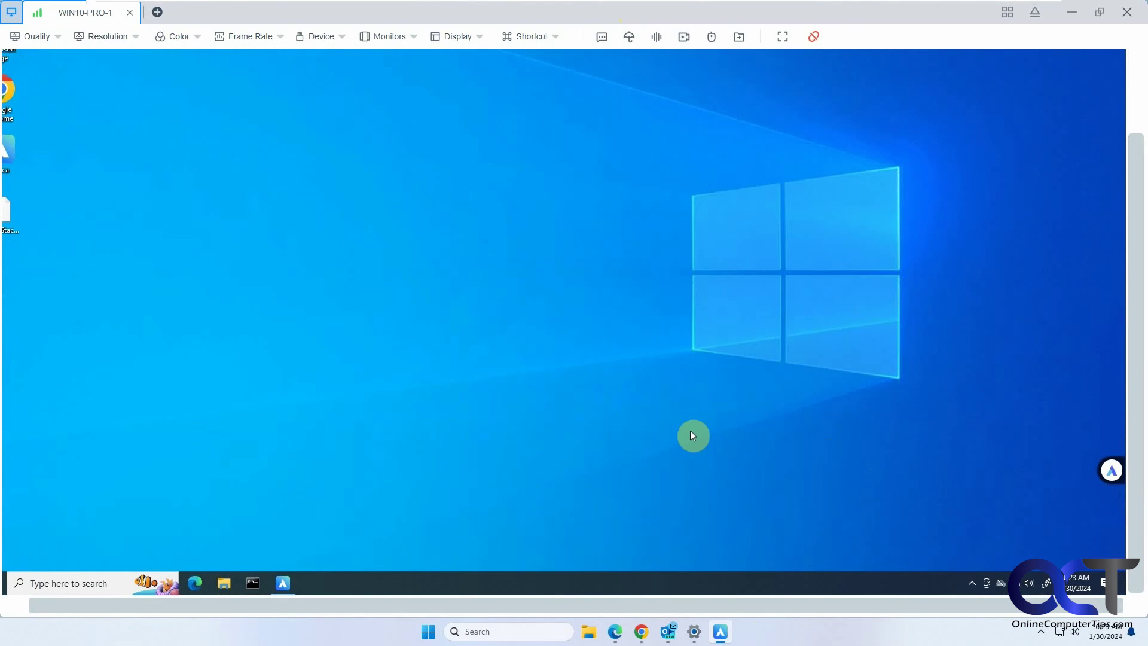
Step: Disconnect from WIN10-PRO, confirming End in the End Connection dialog
click(814, 38)
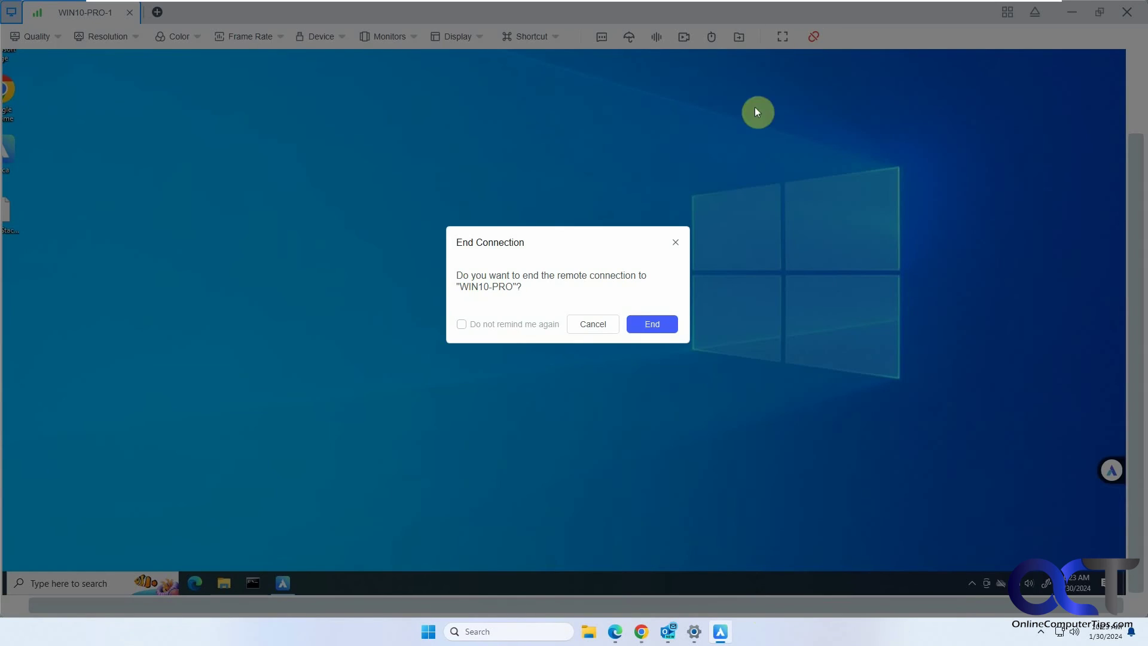
click(645, 326)
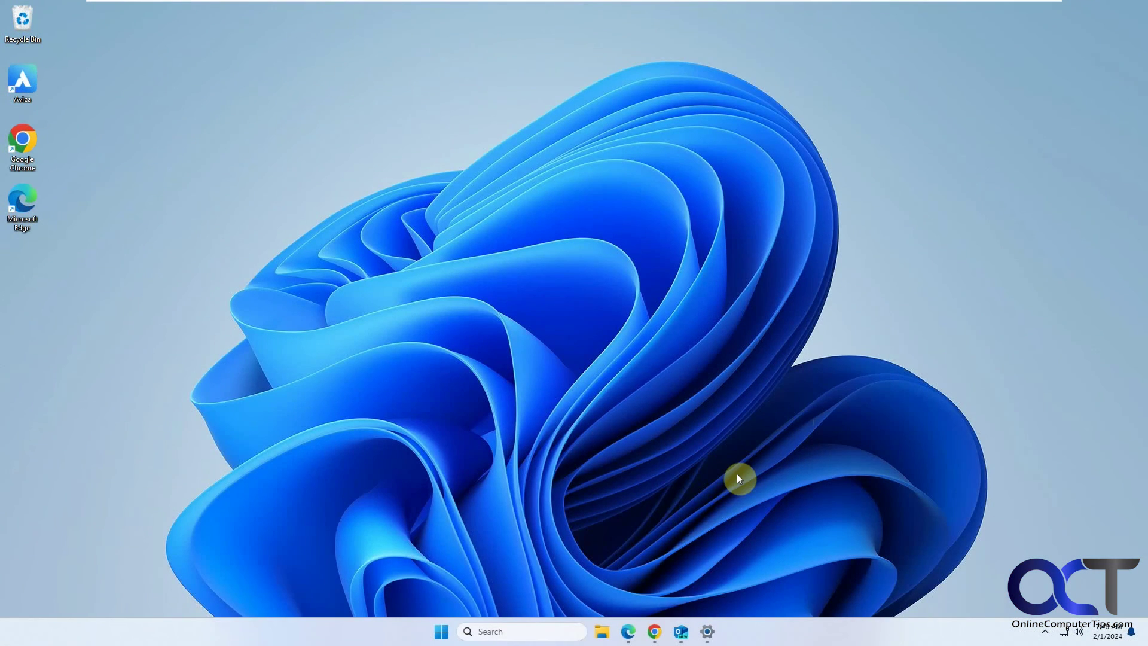
Step: Bring up Chrome's Avica pricing tab, then switch to the Avica Remote Desktop Downloads tab
click(655, 631)
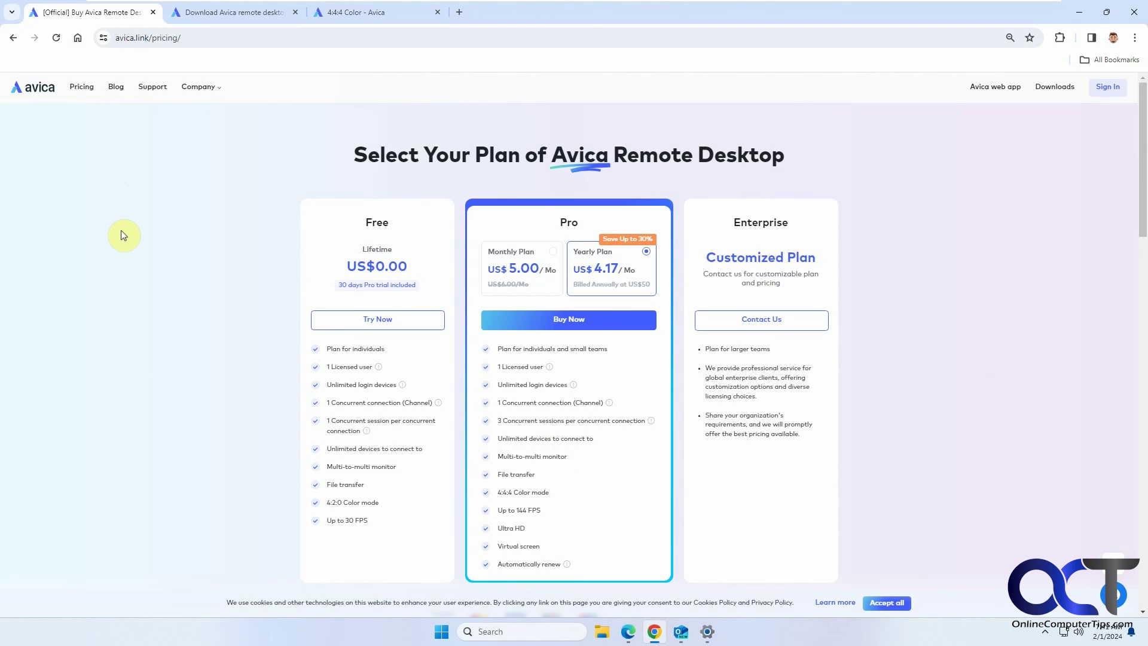
click(221, 13)
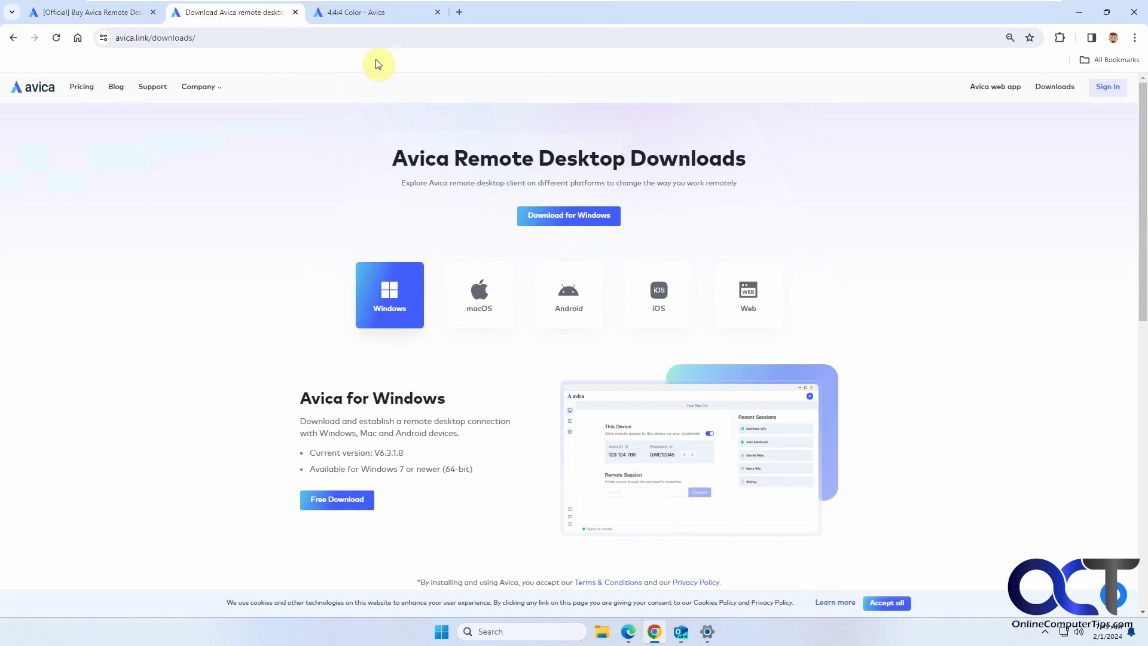
Step: Browse the 4:4:4 Color, File Transfer, Privacy Mode, Screen Recording and Wake-On-LAN help articles, then return to Downloads
click(374, 13)
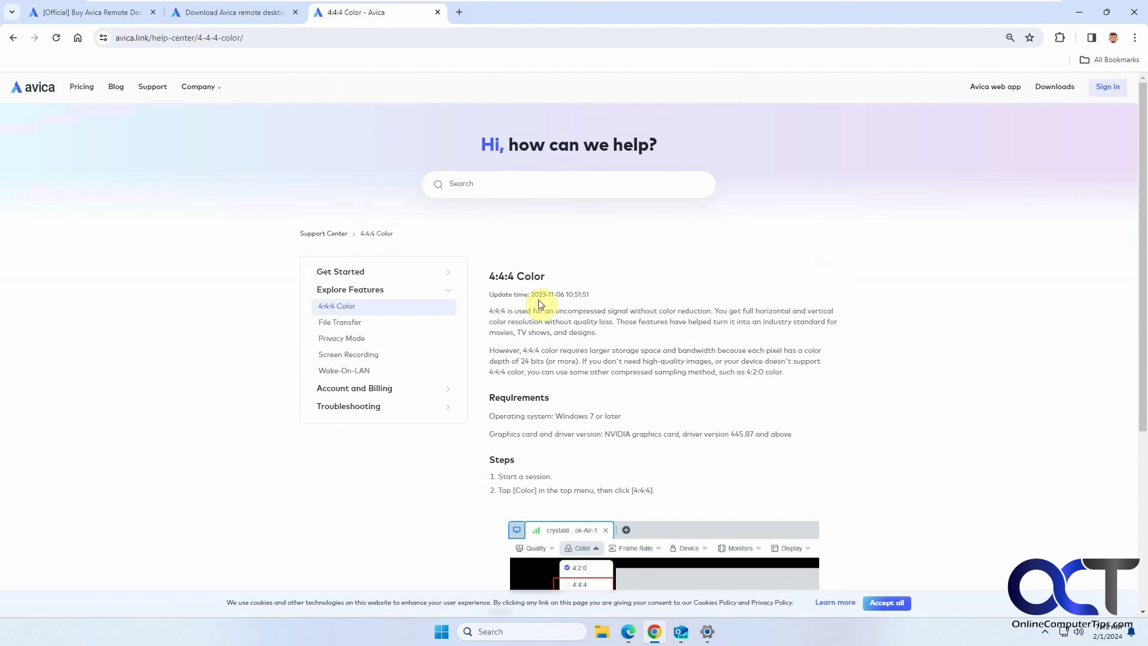
scroll(554, 326, down, 2)
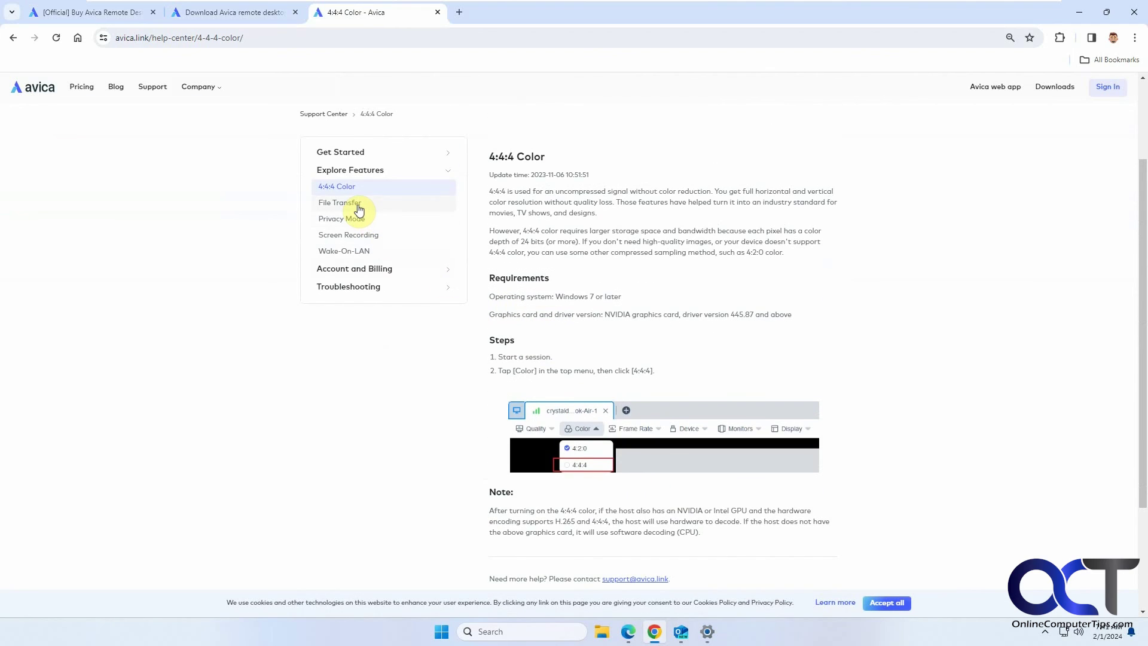
click(359, 206)
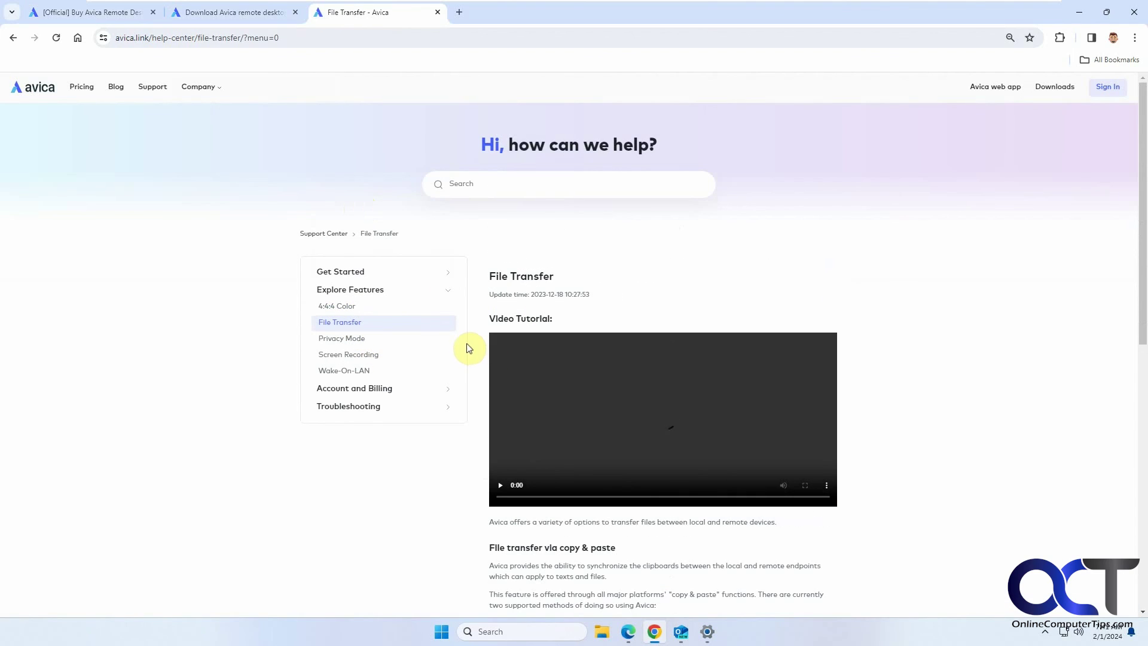
click(359, 339)
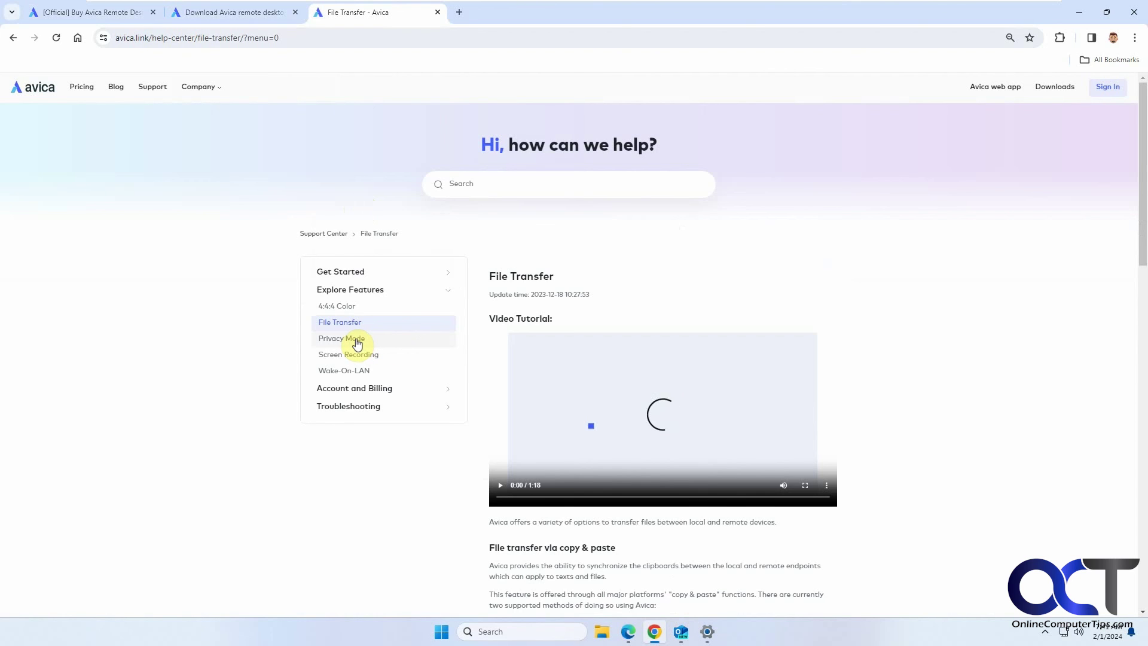
click(364, 355)
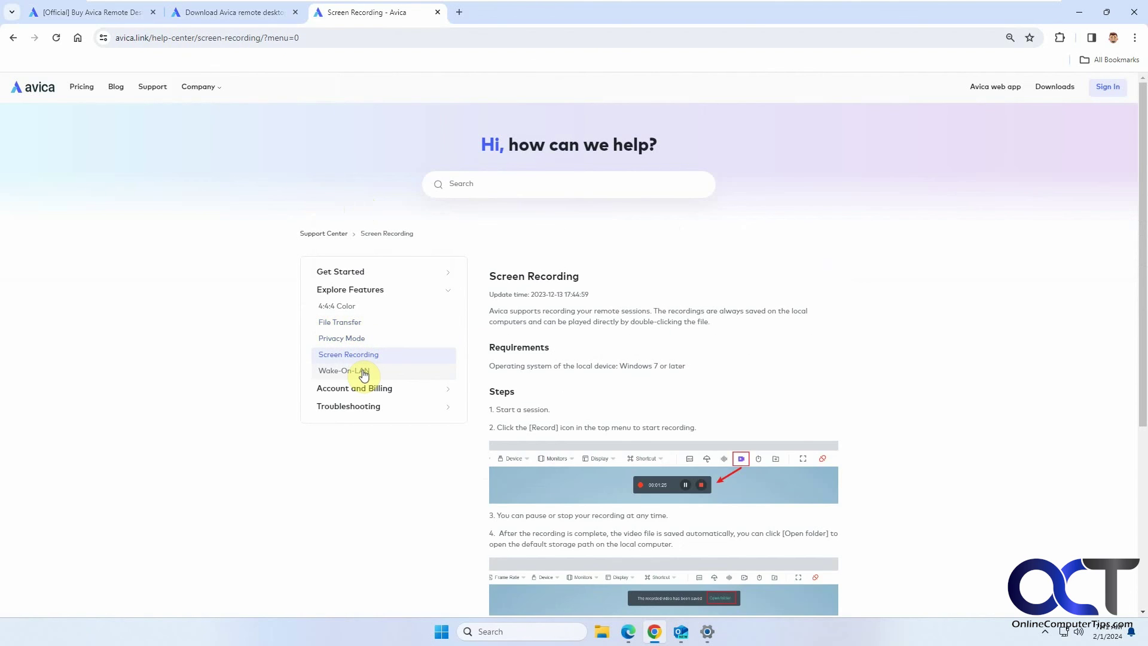
click(364, 372)
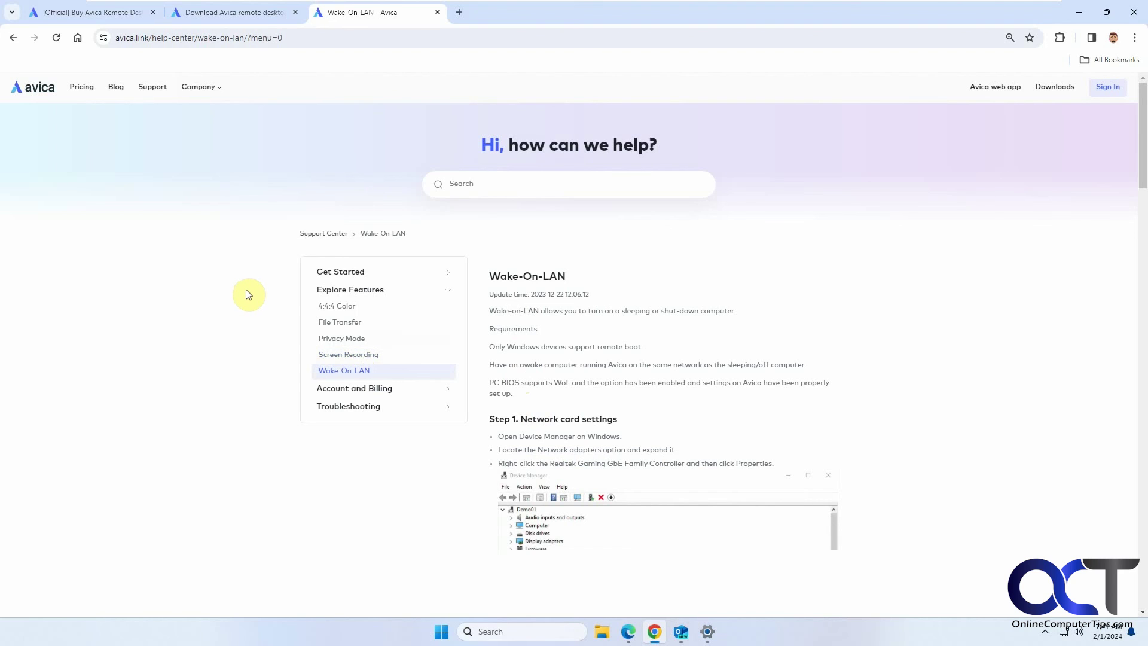
click(245, 13)
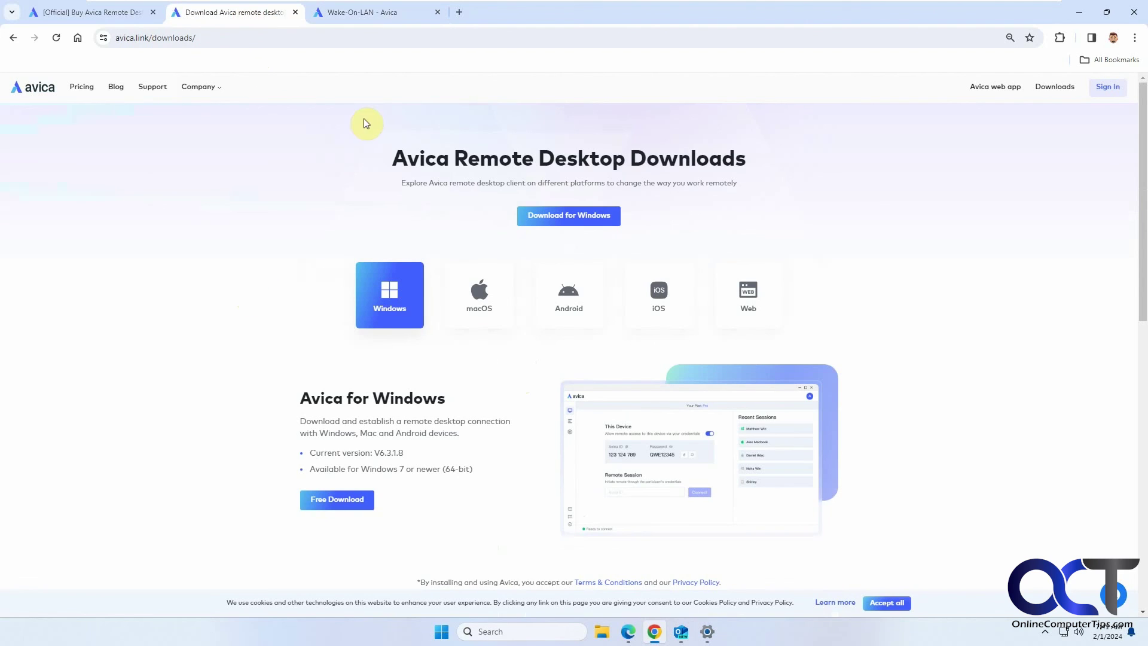